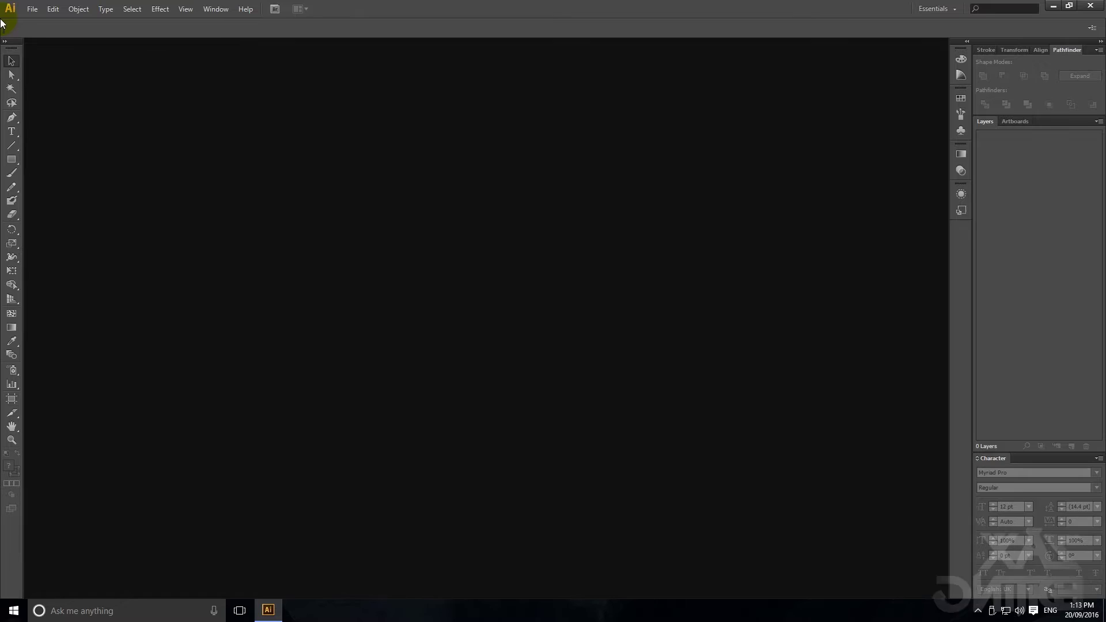
# Step: Open the Apple.png image
pyautogui.click(31, 9)
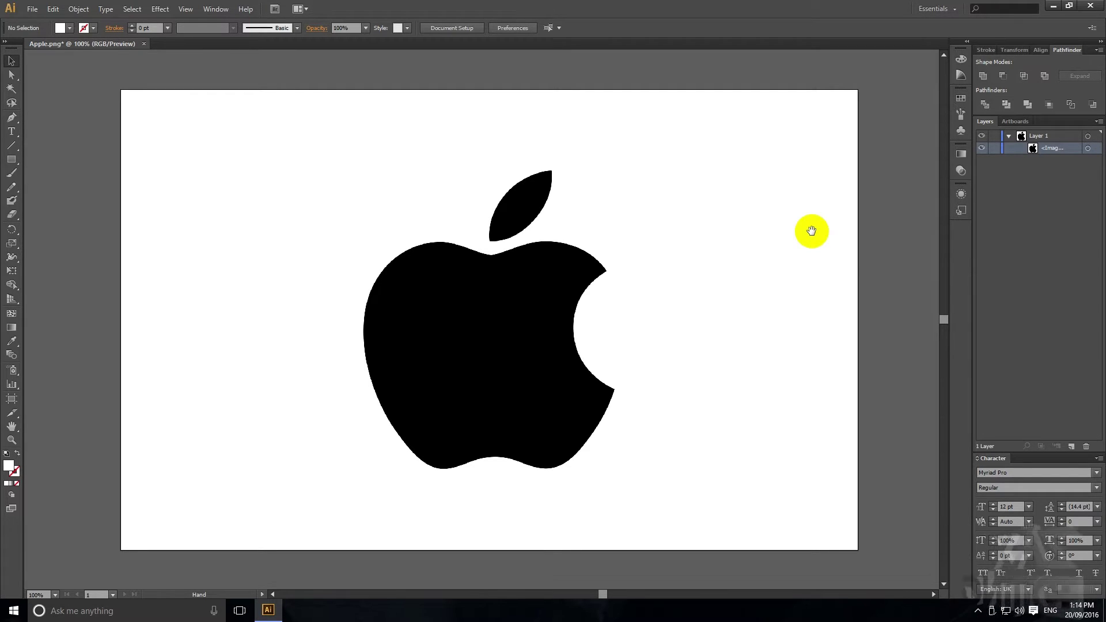
# Step: Trace the apple logo image with the Black and White Logo preset and expand the tracing into paths
pyautogui.click(216, 9)
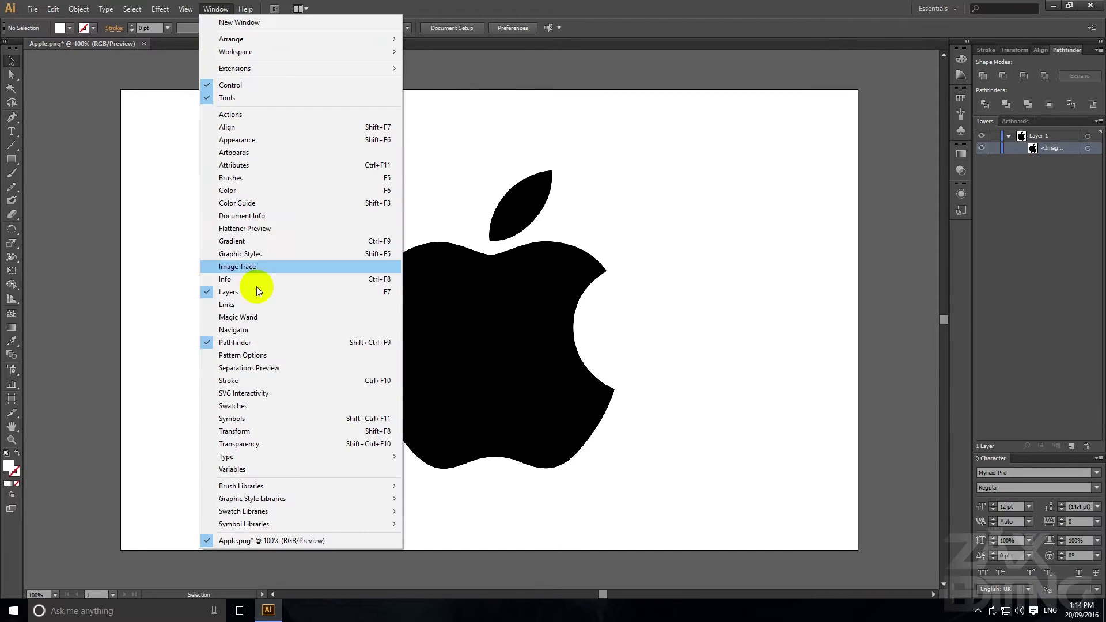
pyautogui.click(260, 267)
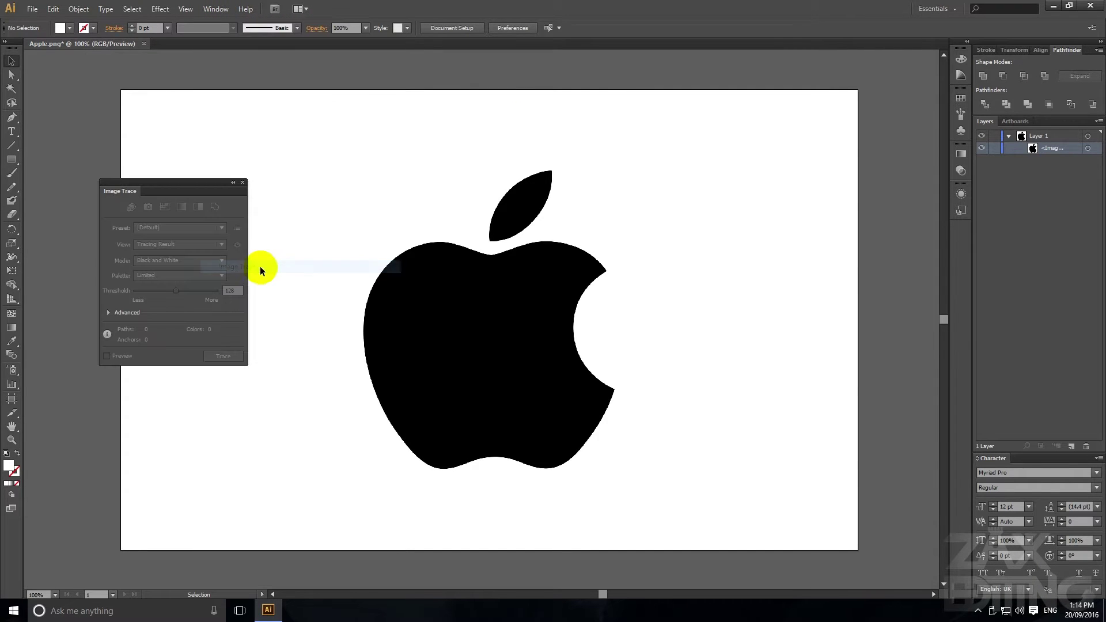
pyautogui.click(458, 304)
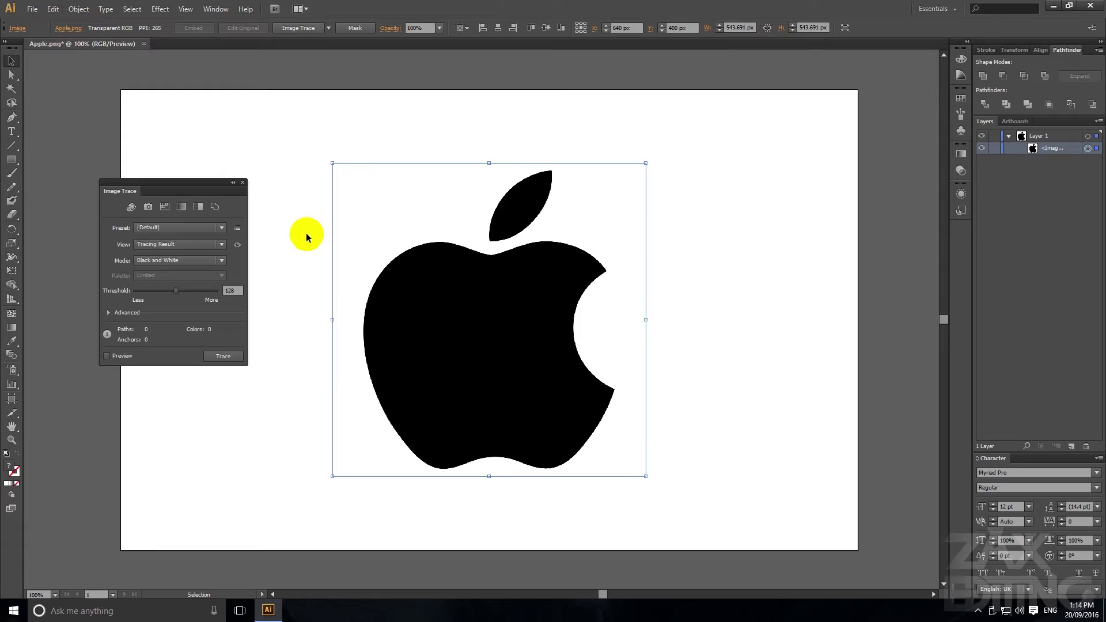
pyautogui.click(164, 227)
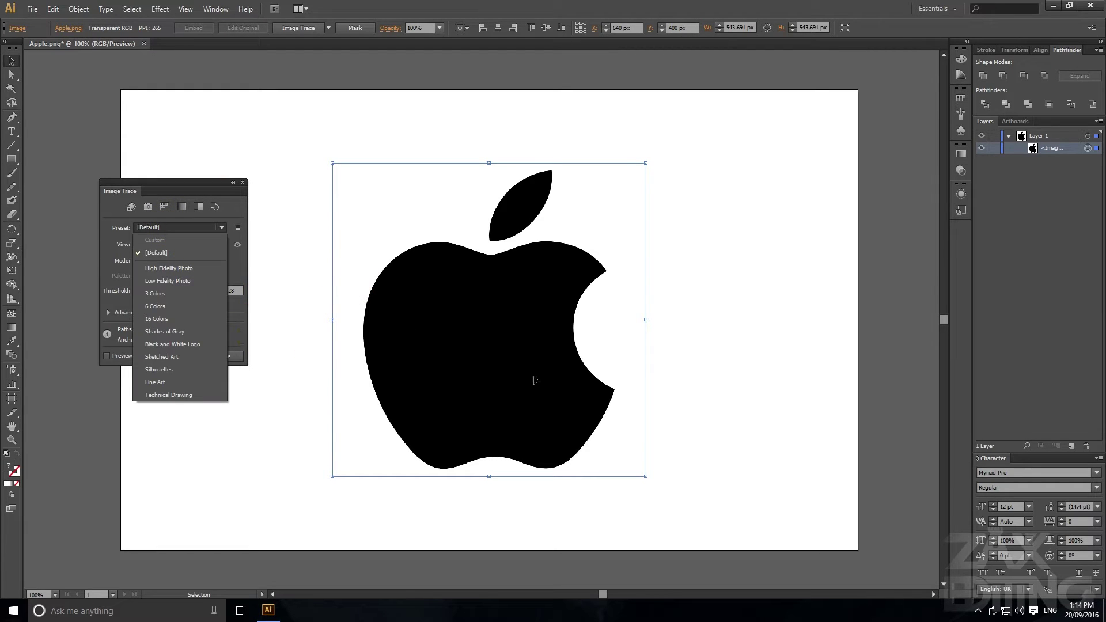
pyautogui.click(171, 345)
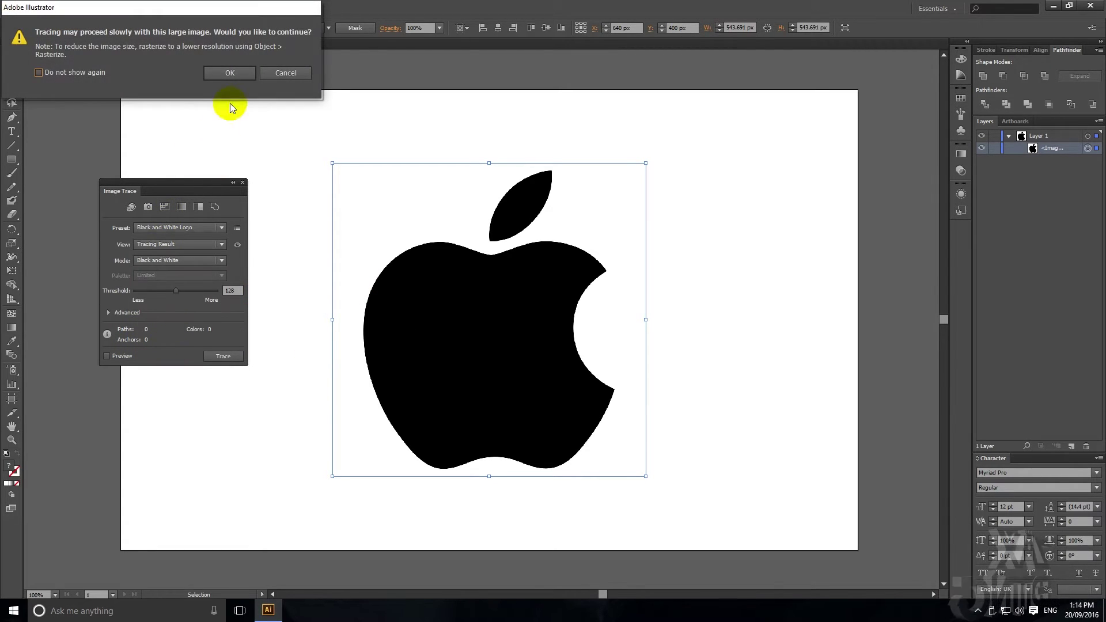
pyautogui.click(235, 72)
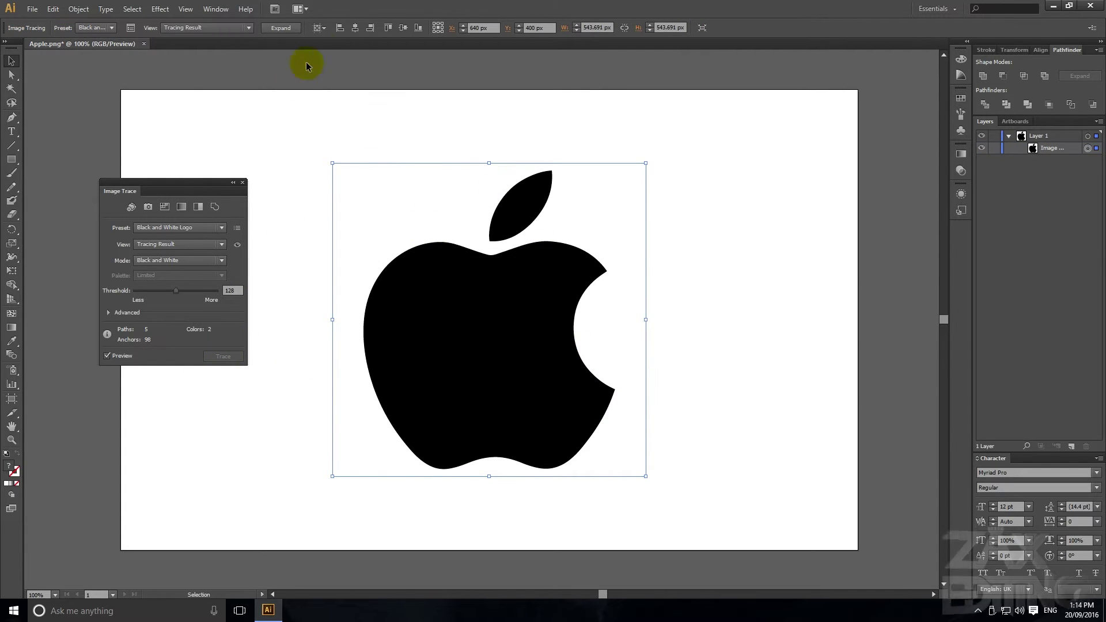
pyautogui.click(277, 29)
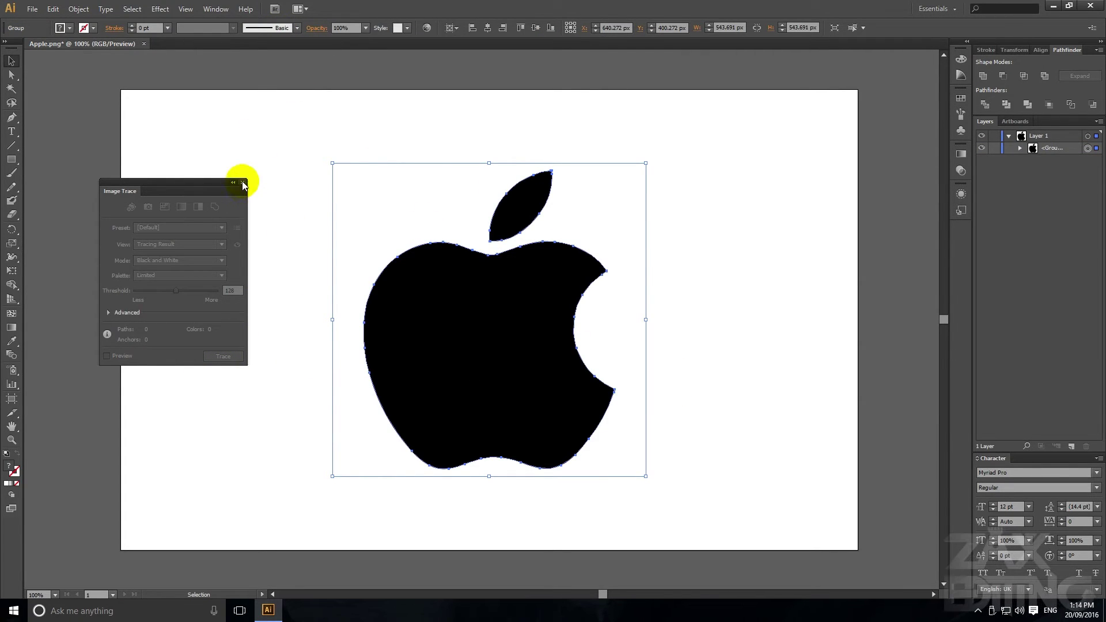
pyautogui.click(242, 182)
# Step: Try moving an anchor point on the traced apple's upper edge with Direct Selection, and undo the move
pyautogui.click(672, 215)
pyautogui.click(555, 271)
pyautogui.scroll(2, 496, 310)
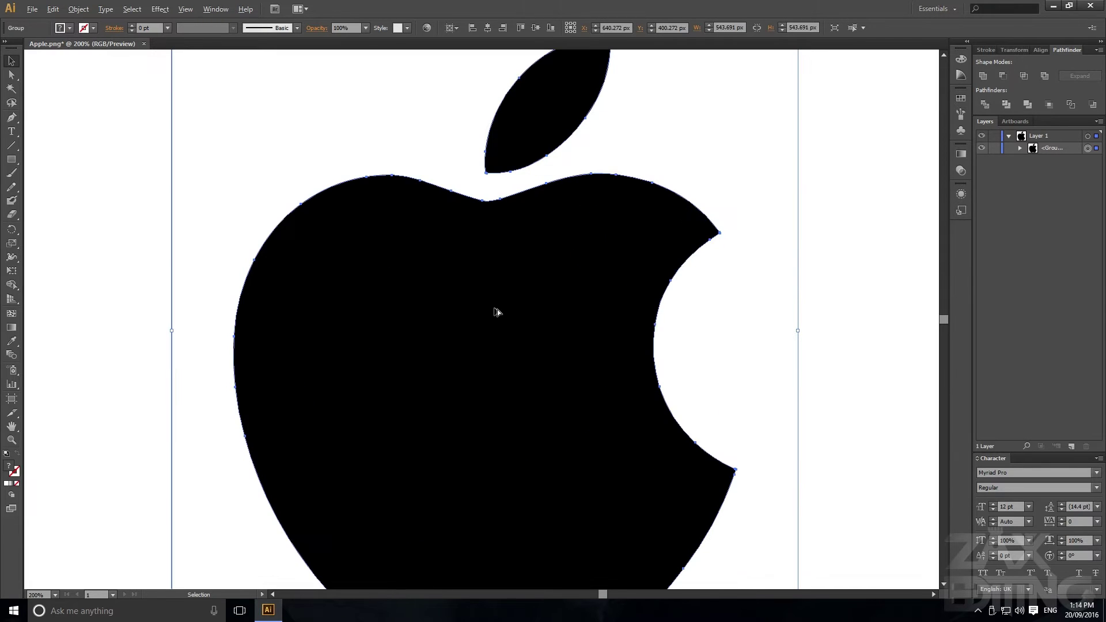
pyautogui.click(12, 74)
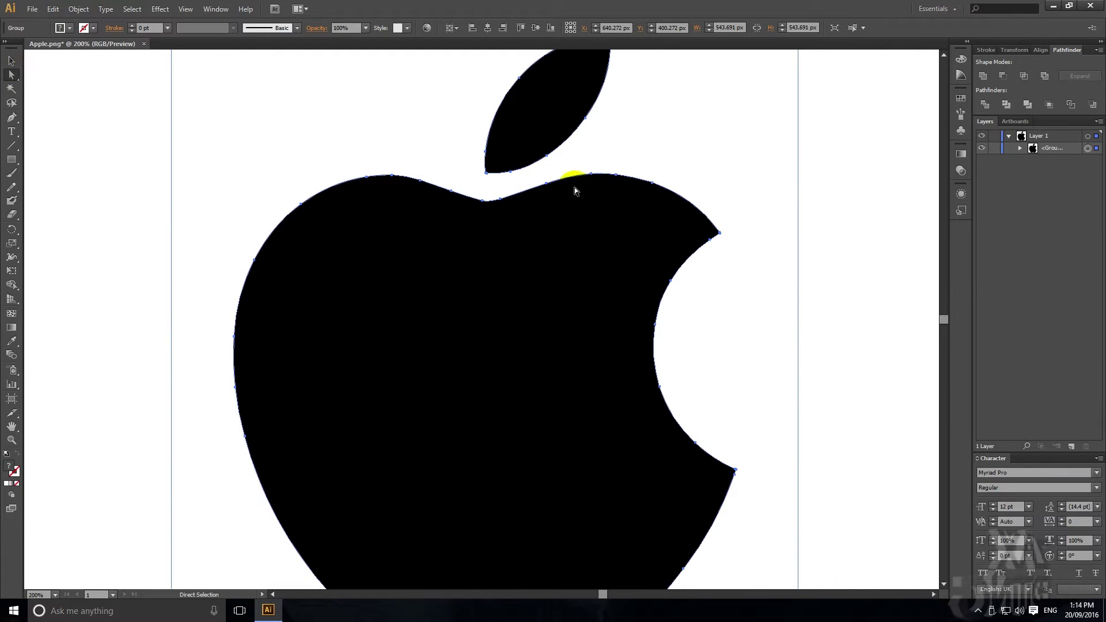
pyautogui.moveTo(545, 181); pyautogui.dragTo(547, 159)
pyautogui.click(644, 133)
pyautogui.hotkey('ctrl', 'z')
pyautogui.click(842, 261)
pyautogui.scroll(-2, 783, 300)
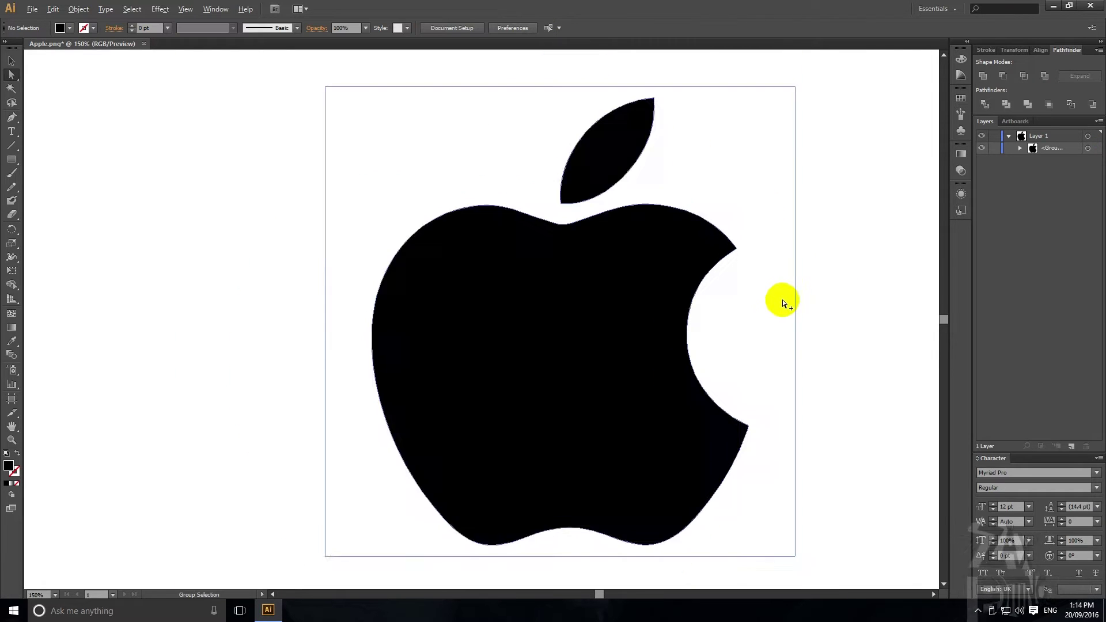
pyautogui.scroll(1, 821, 254)
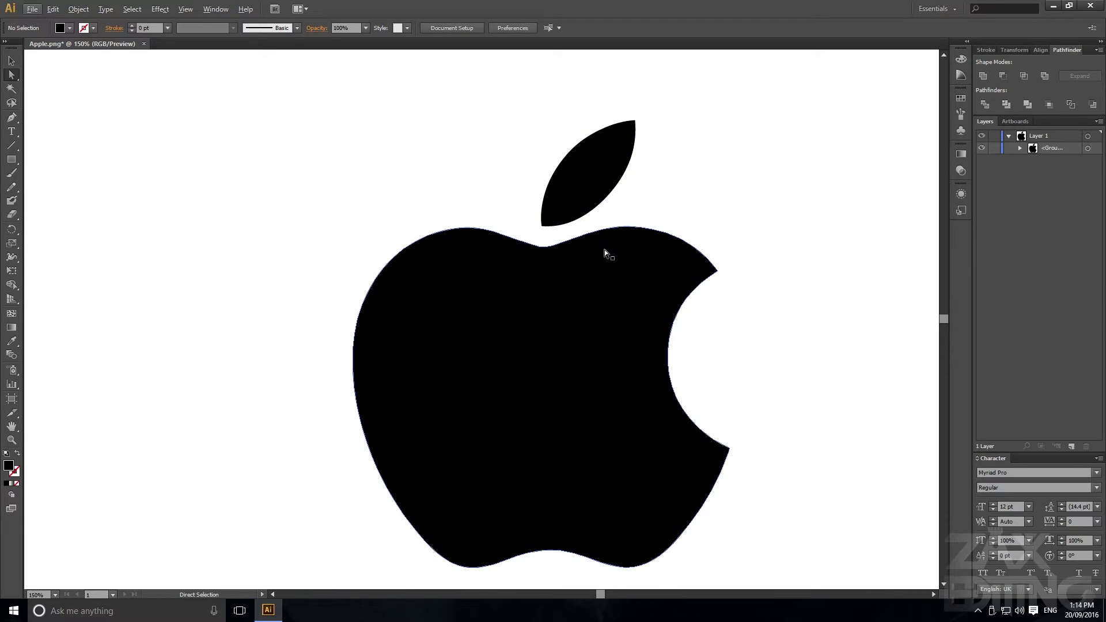
pyautogui.press('space')
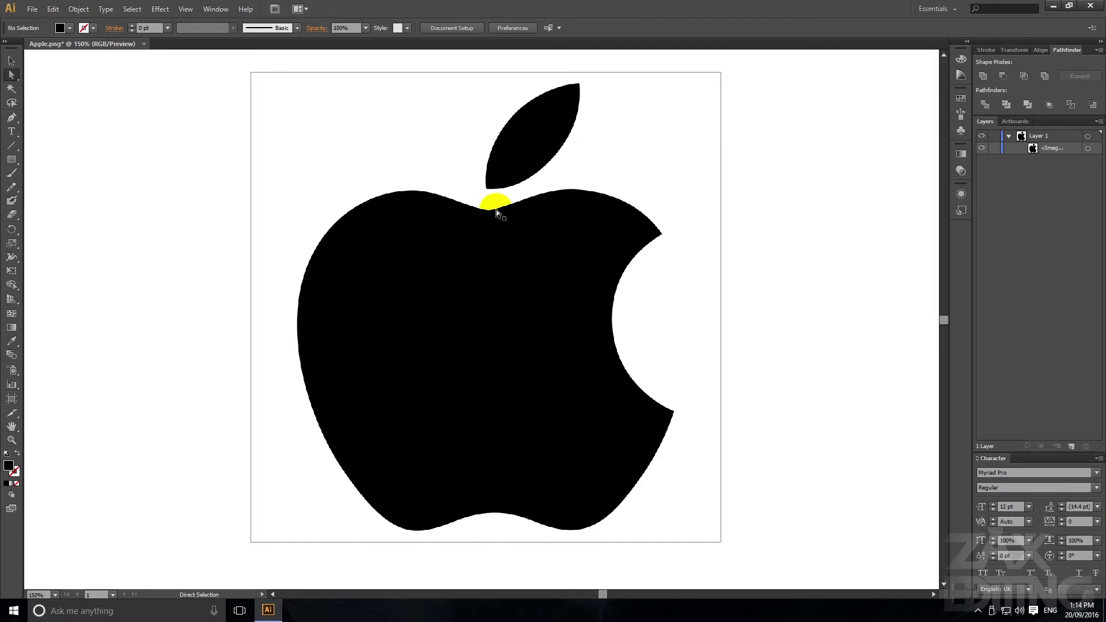
pyautogui.click(663, 233)
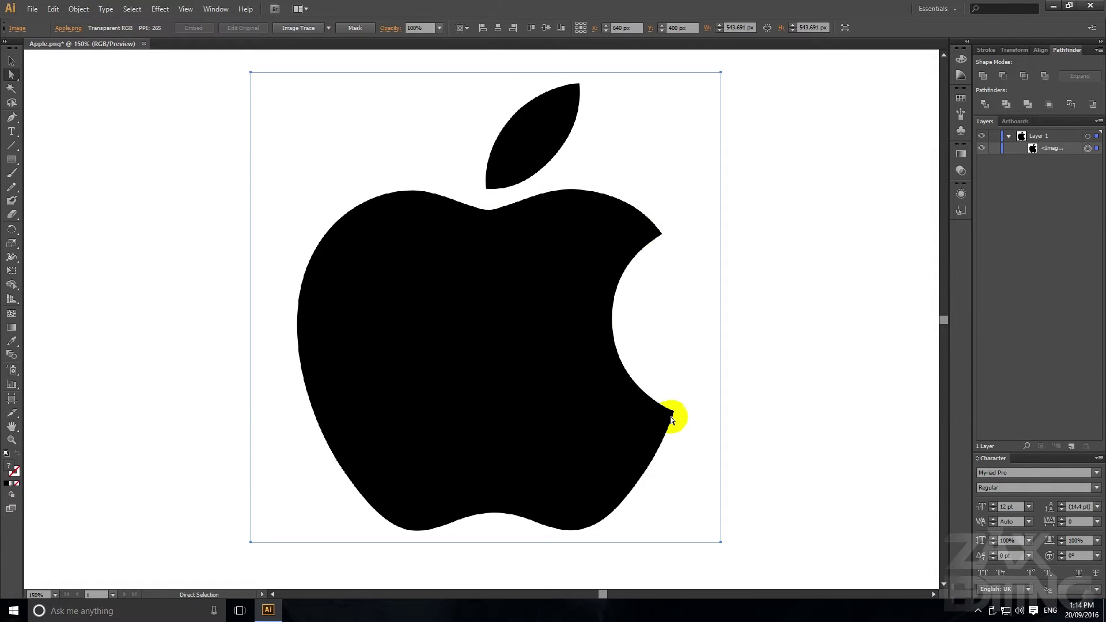
pyautogui.click(838, 361)
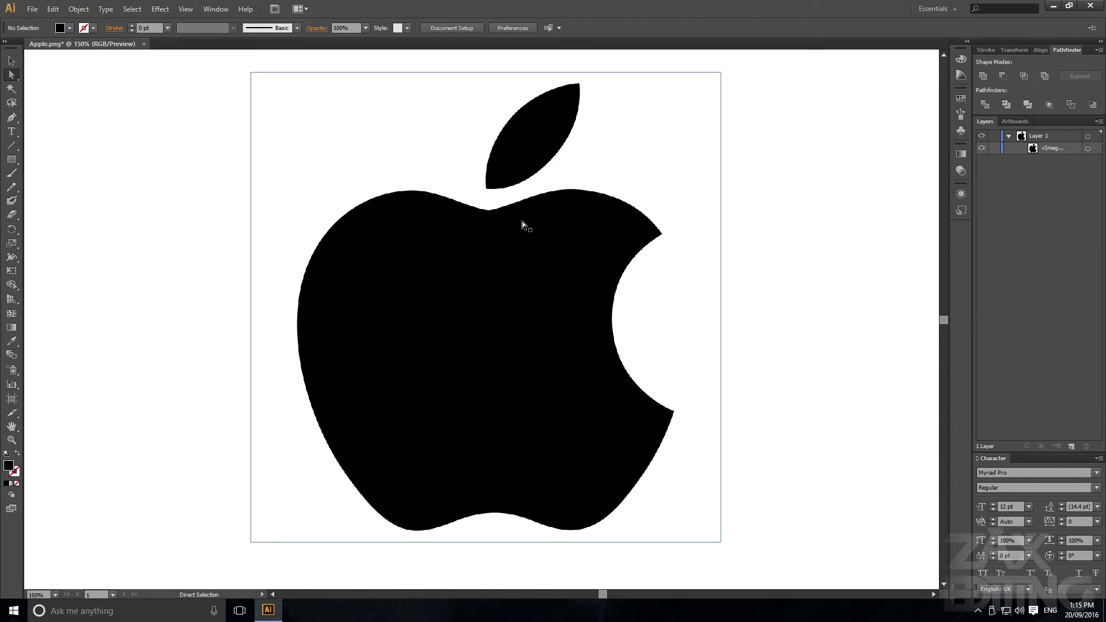
# Step: Lock the apple image in Layer 1
pyautogui.hotkey('ctrl', 'shift', 'h')
pyautogui.click(1024, 136)
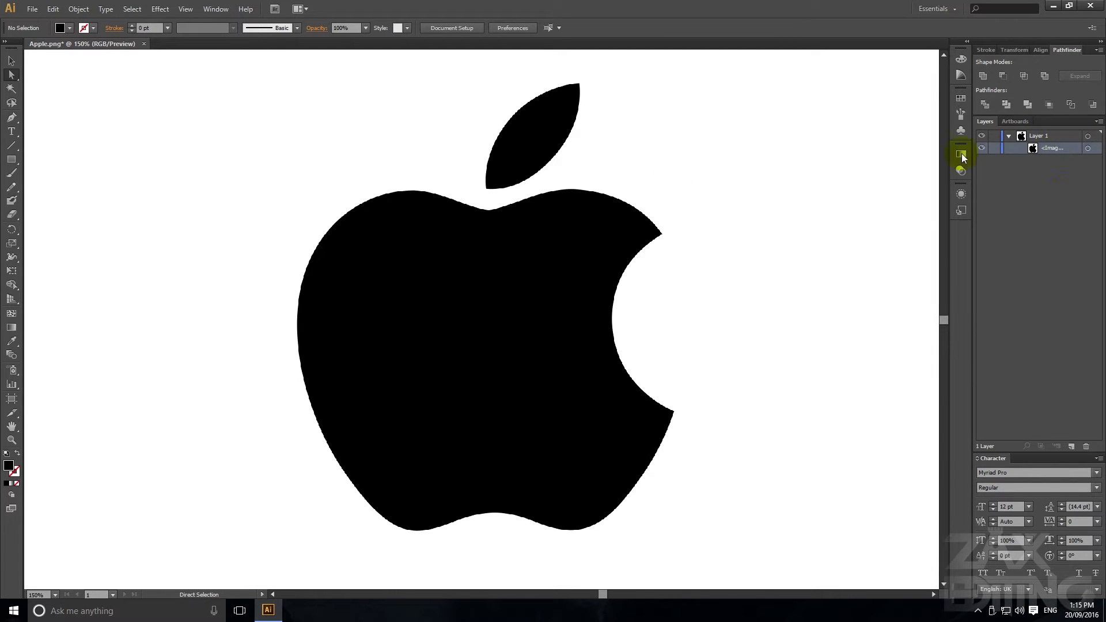
pyautogui.click(995, 149)
# Step: Start a Pen path at the dip in the apple's upper edge and curve it along the upper-right shoulder
pyautogui.click(11, 117)
pyautogui.click(496, 211)
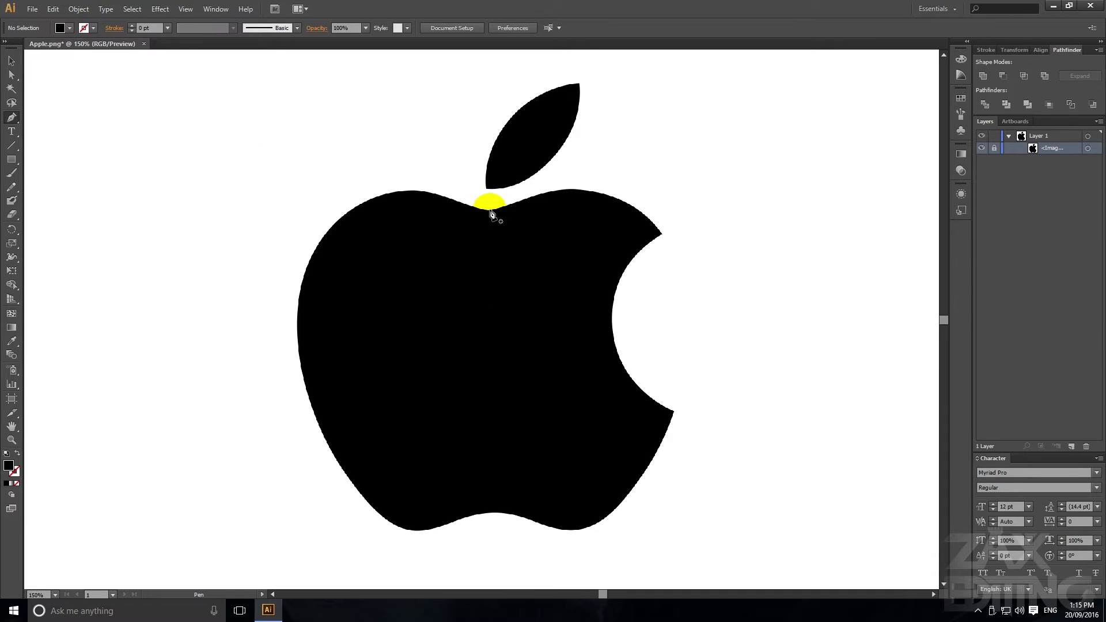
pyautogui.click(489, 211)
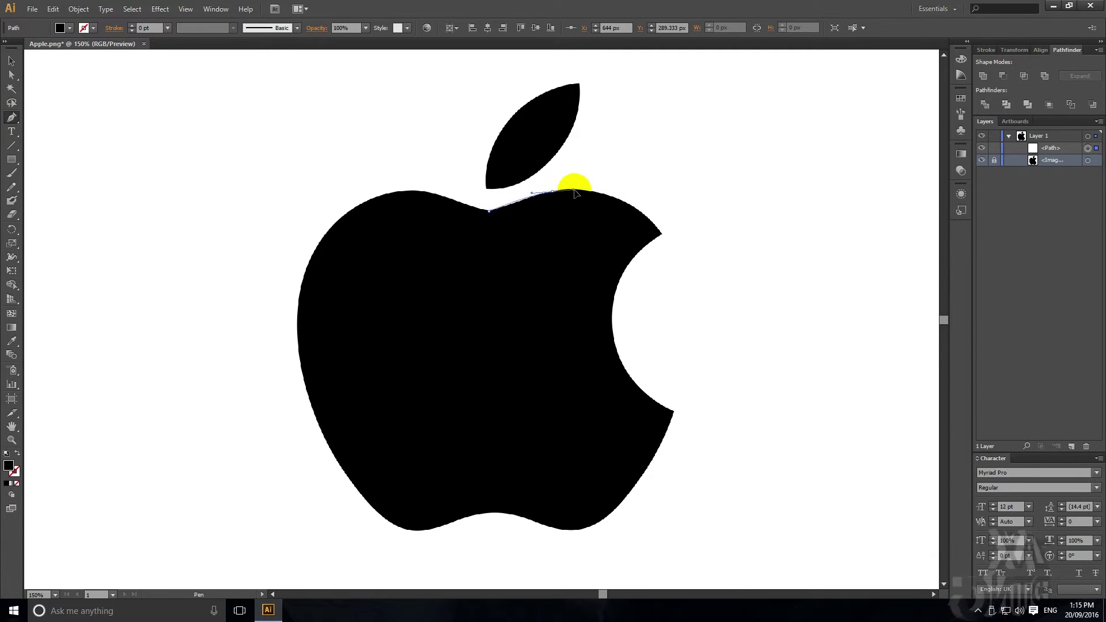
pyautogui.moveTo(576, 190); pyautogui.dragTo(614, 202)
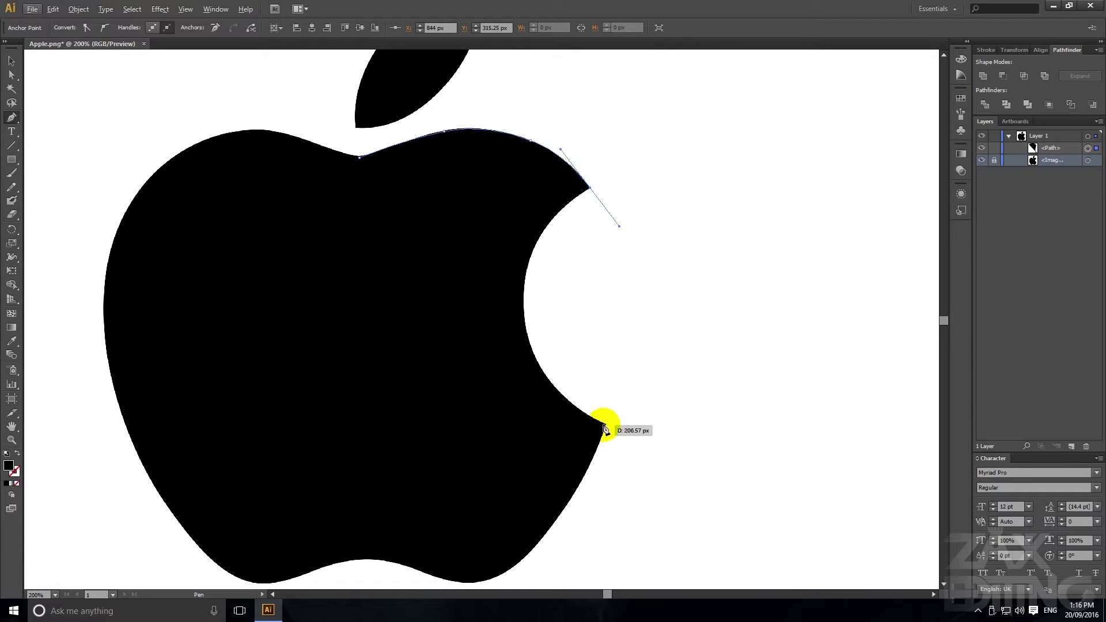
# Step: Swing the outgoing handle at the bite's upper corner independently into the apple, and place a curved anchor at the bite's lower corner
pyautogui.moveTo(605, 426); pyautogui.dragTo(791, 560)
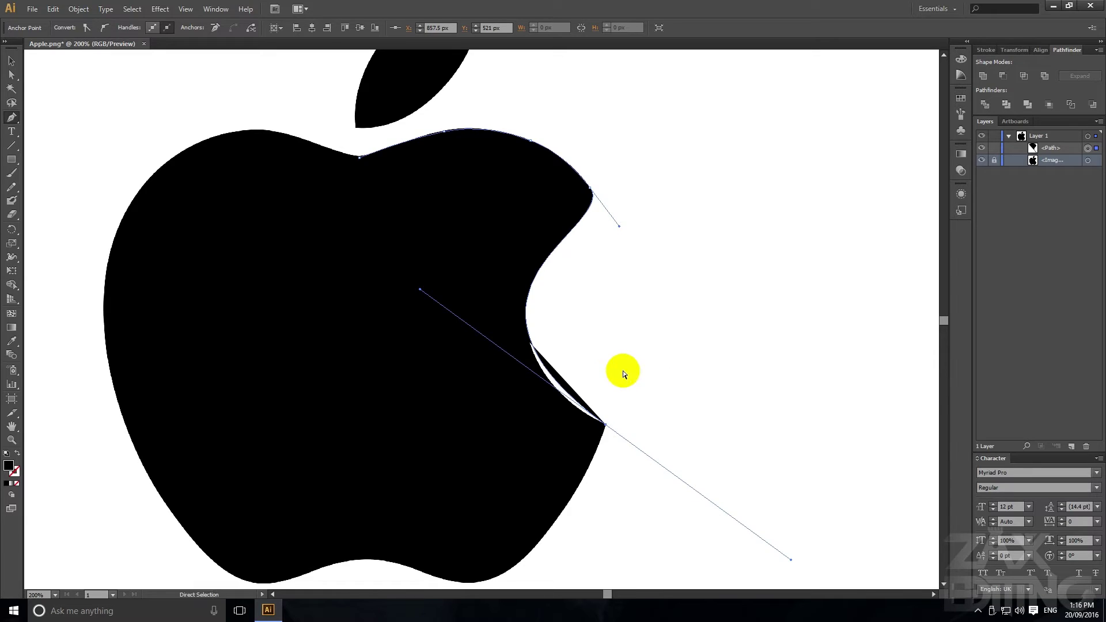
pyautogui.hotkey('ctrl', 'z')
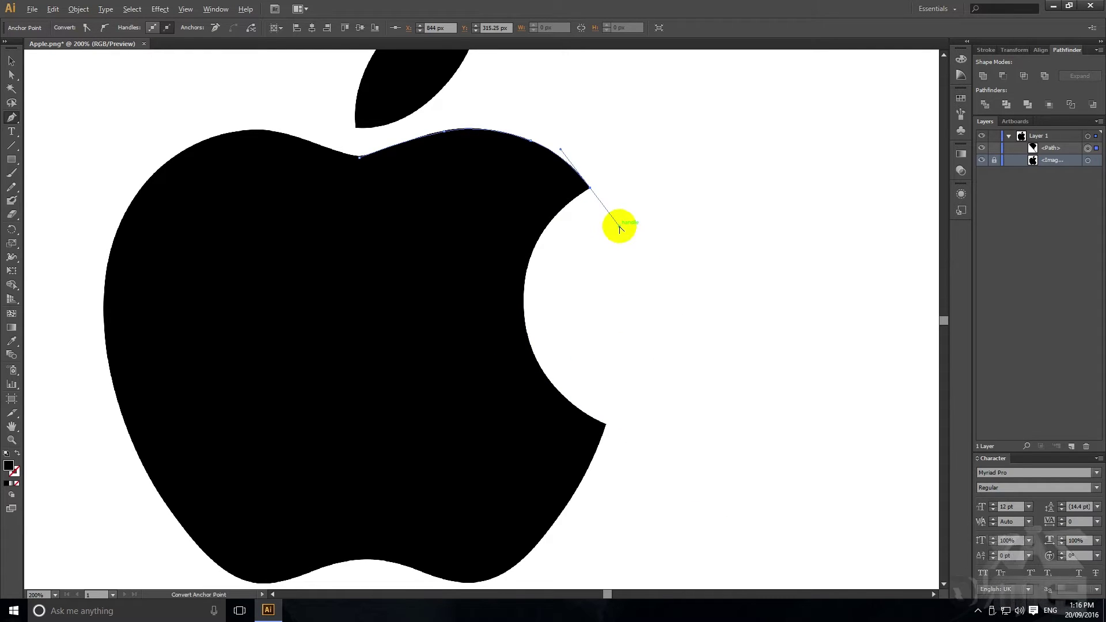
pyautogui.moveTo(620, 227); pyautogui.dragTo(569, 220)
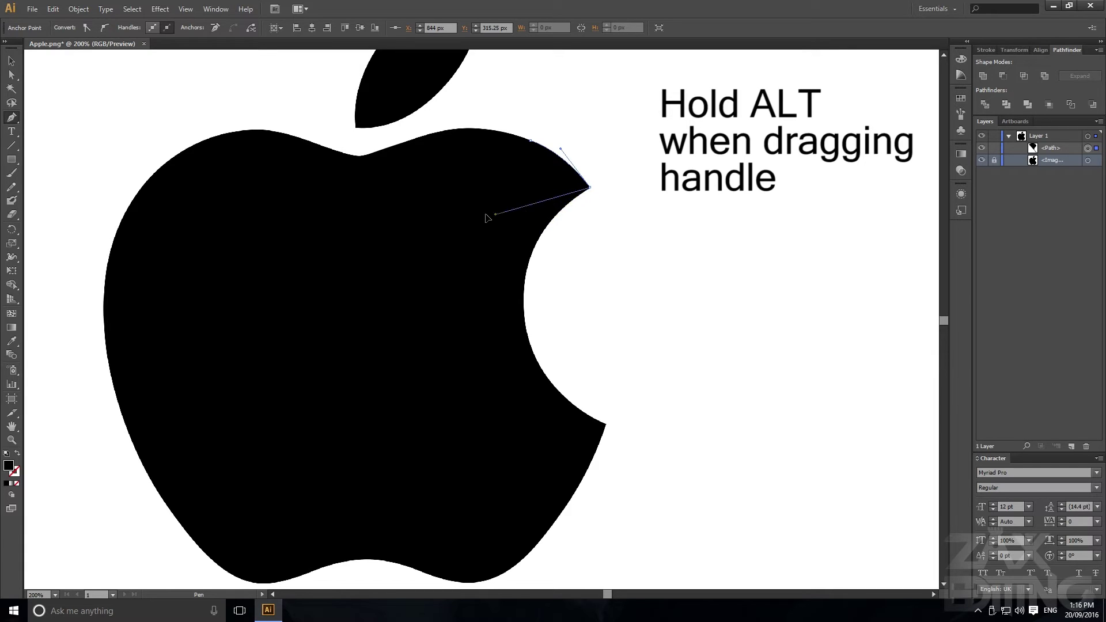
pyautogui.moveTo(486, 214); pyautogui.dragTo(445, 209)
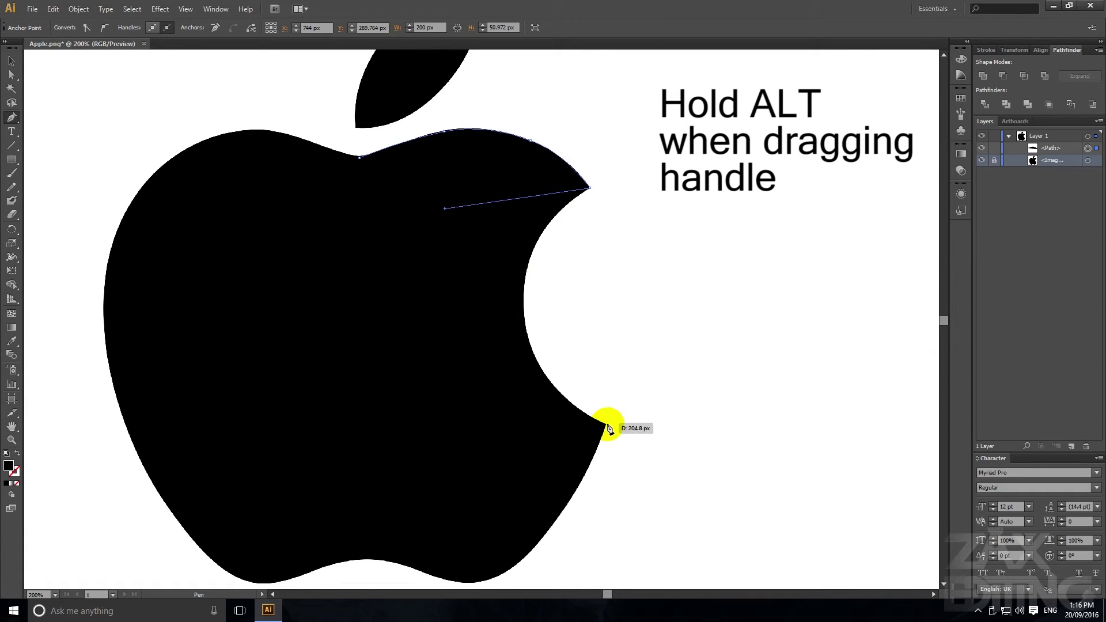
pyautogui.moveTo(607, 426); pyautogui.dragTo(715, 412)
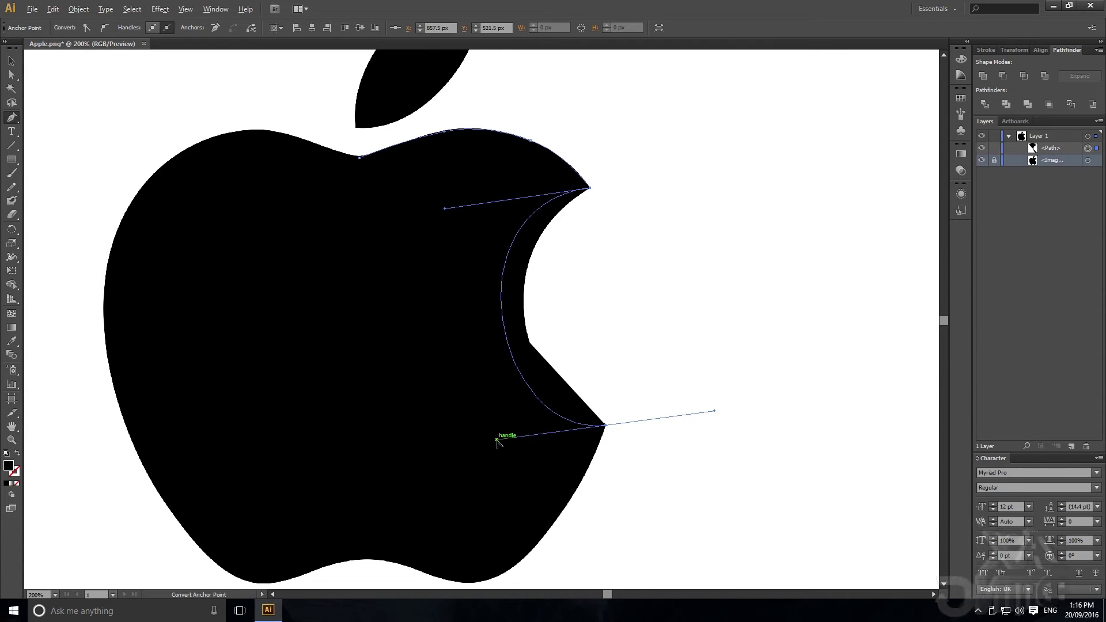
# Step: Set the path's fill to none and adjust the two bite handles until the curve follows the bite's edge
pyautogui.moveTo(497, 440); pyautogui.dragTo(527, 439)
pyautogui.moveTo(443, 211); pyautogui.dragTo(483, 229)
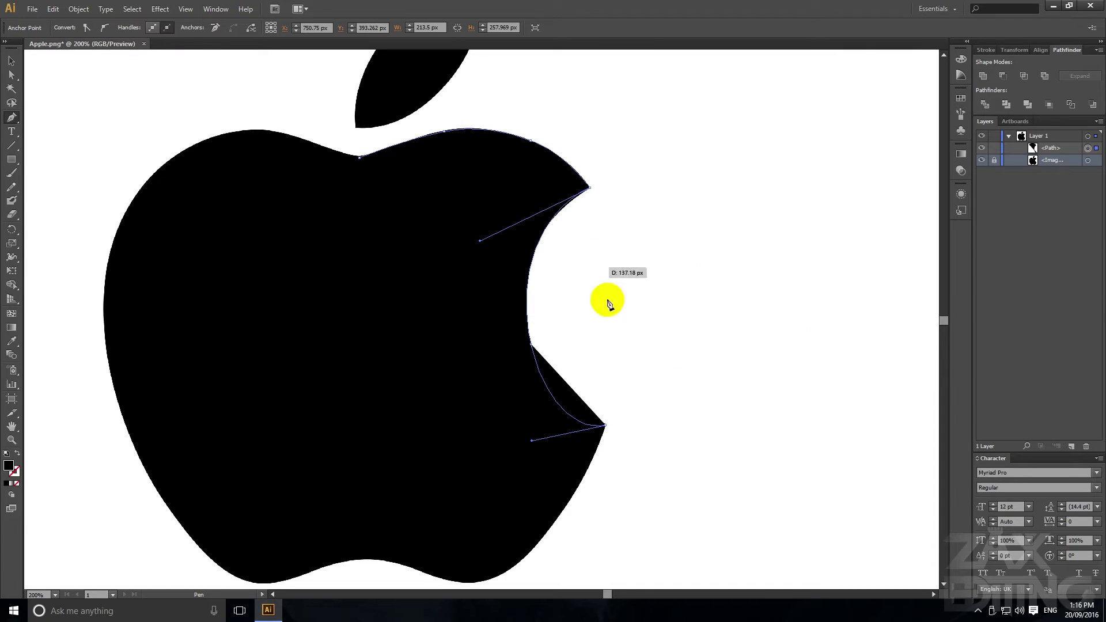
pyautogui.moveTo(534, 368); pyautogui.dragTo(594, 431)
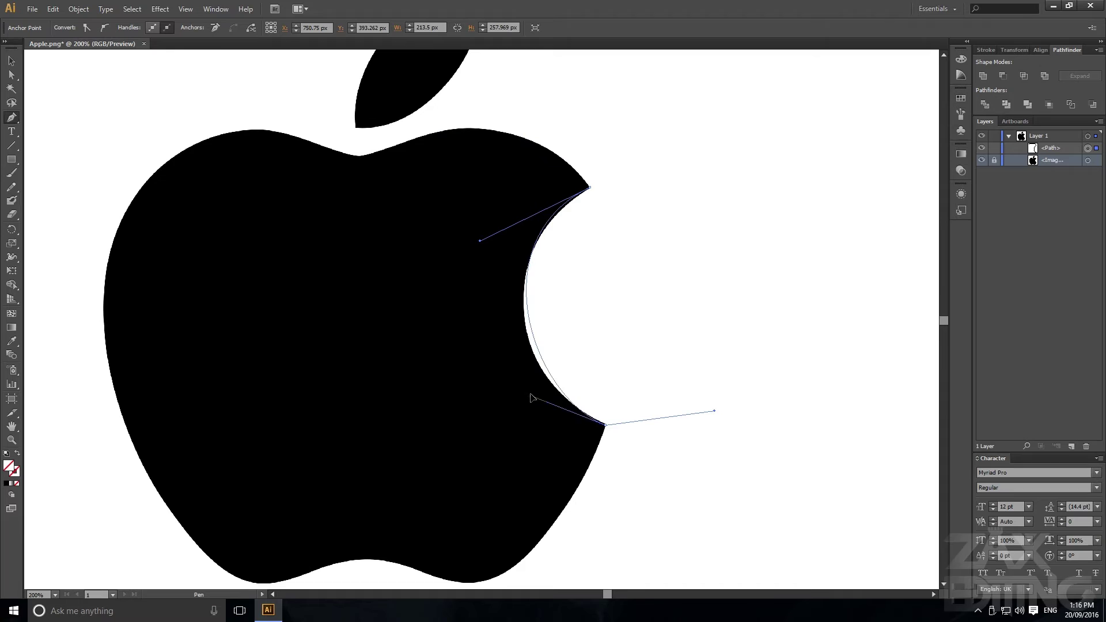
pyautogui.moveTo(531, 395); pyautogui.dragTo(502, 374)
pyautogui.moveTo(480, 241); pyautogui.dragTo(487, 247)
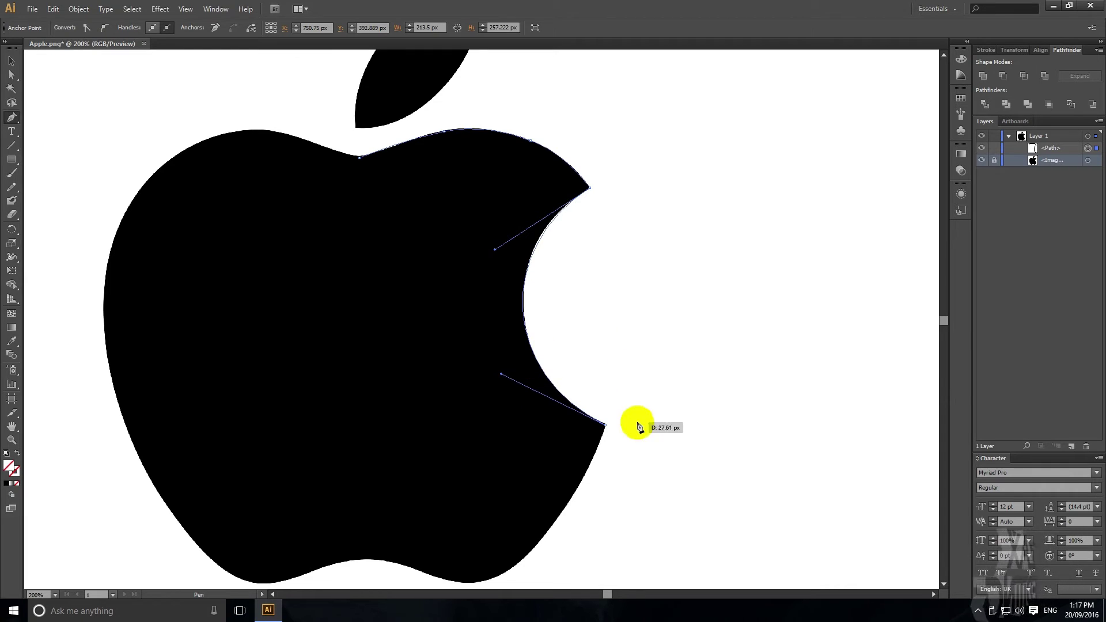
# Step: Remove the outgoing handle at the bite's lower corner and curve the path down to the apple's bottom-right lobe
pyautogui.click(606, 427)
pyautogui.press('space')
pyautogui.moveTo(592, 510); pyautogui.dragTo(661, 417)
pyautogui.moveTo(544, 494); pyautogui.dragTo(464, 508)
# Step: Try removing the outgoing handle from the anchor on the apple's bottom-right lobe
pyautogui.click(547, 499)
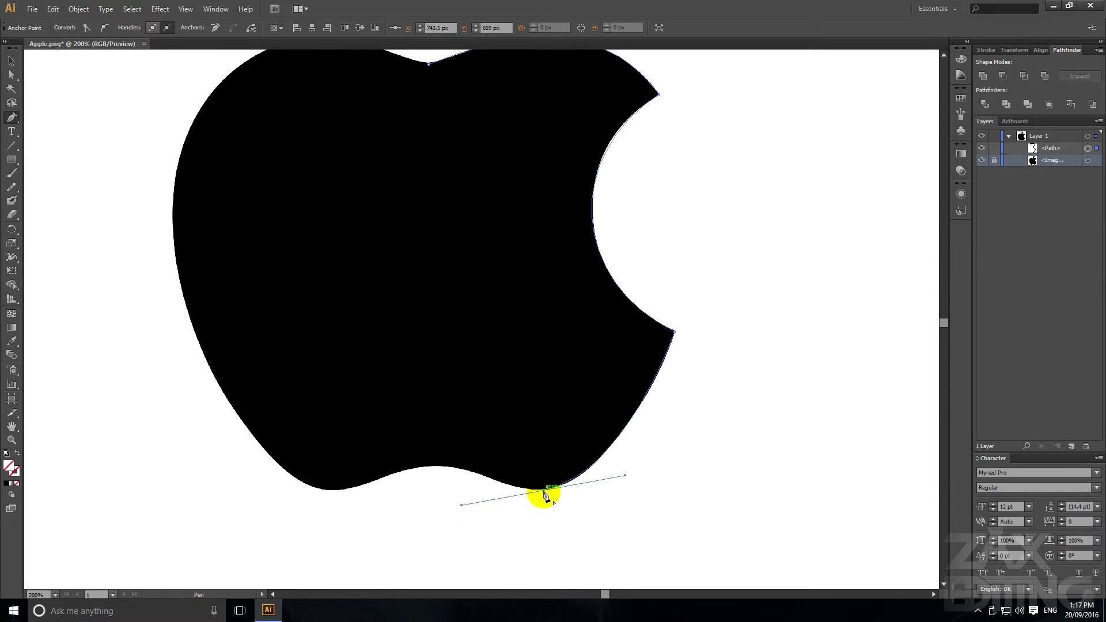
pyautogui.keyDown('alt'); pyautogui.click(462, 506); pyautogui.keyUp('alt')
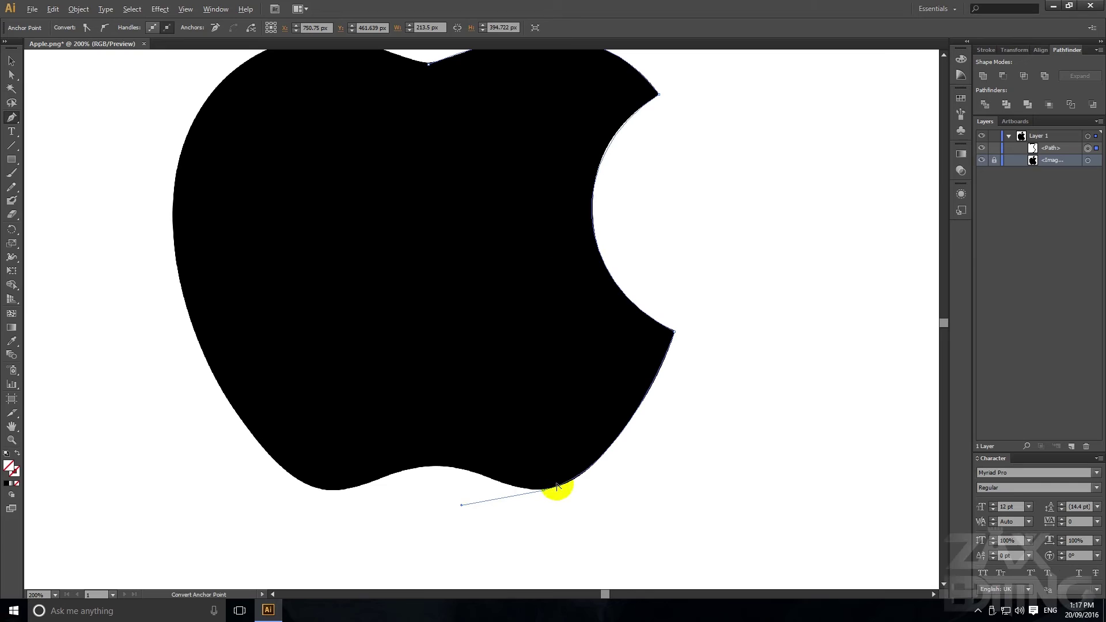
pyautogui.click(627, 477)
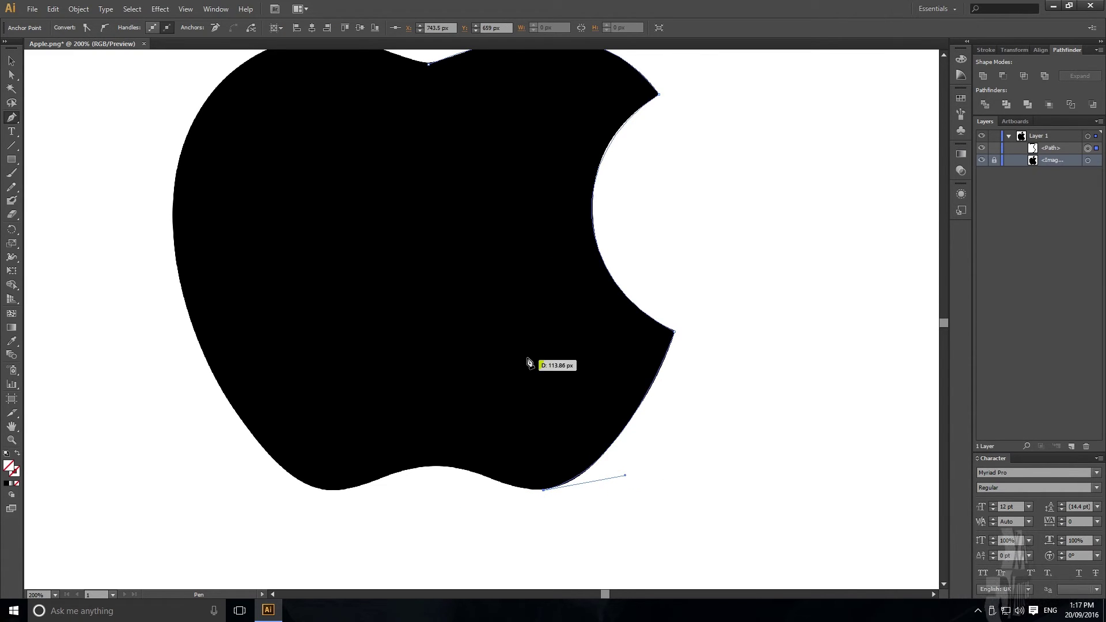
pyautogui.click(538, 314)
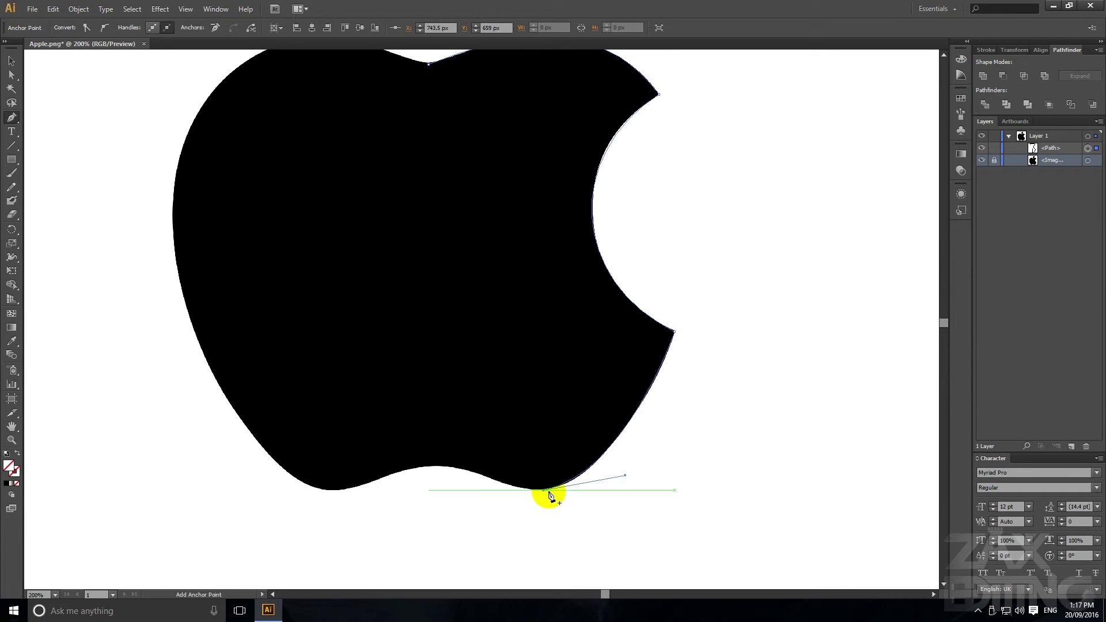
# Step: Place a curved anchor on the bottom-left lobe and adjust the handles to match the dip in the apple's bottom edge
pyautogui.moveTo(433, 466); pyautogui.dragTo(152, 548)
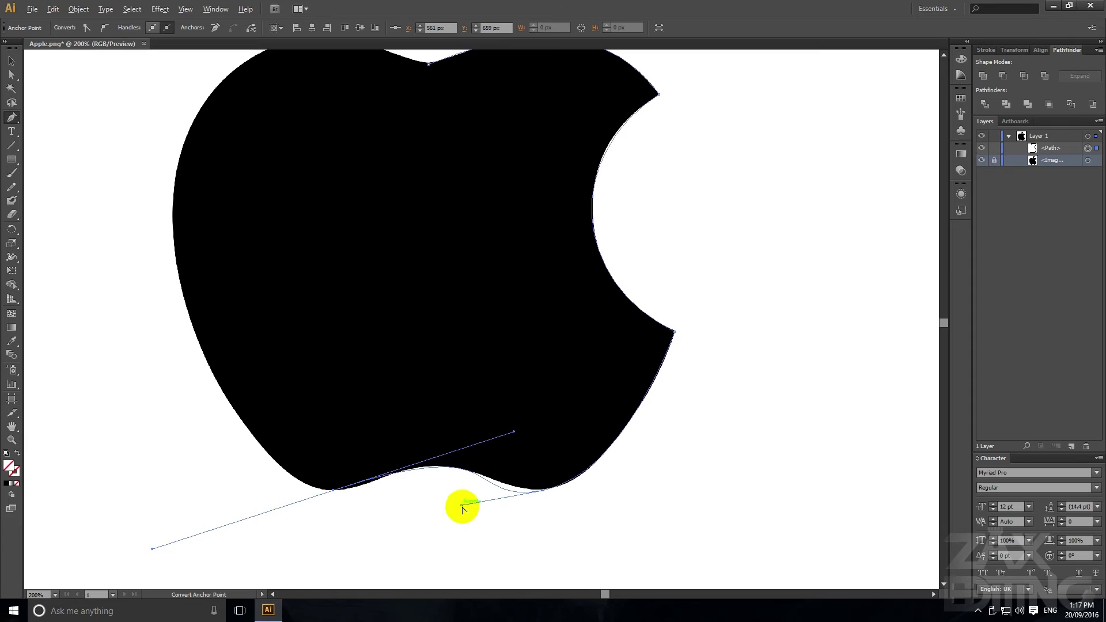
pyautogui.moveTo(462, 507); pyautogui.dragTo(482, 496)
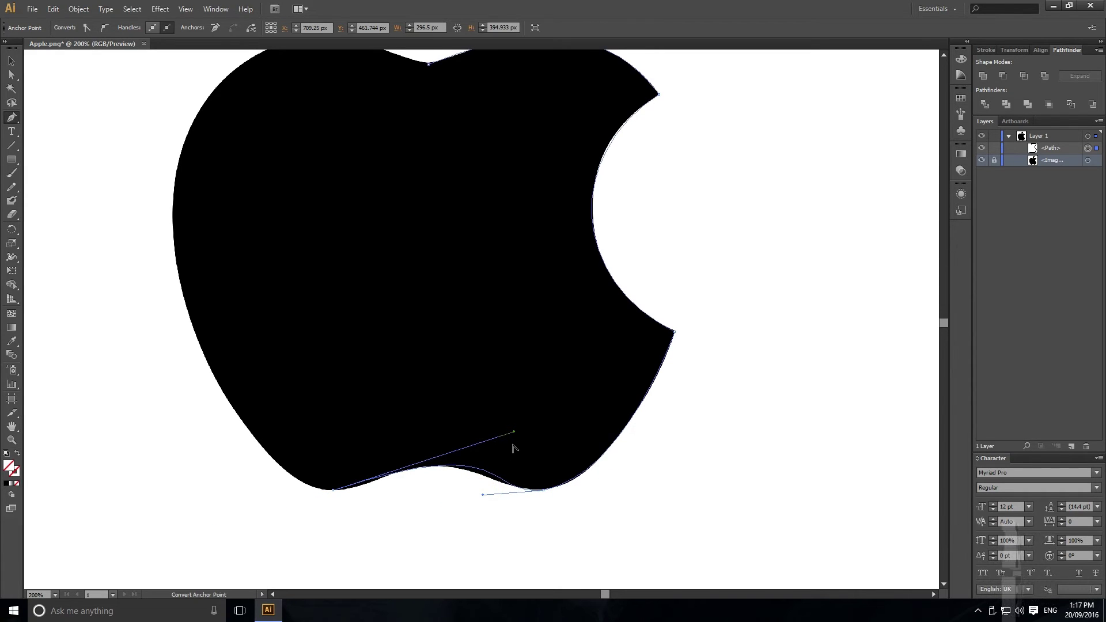
pyautogui.moveTo(517, 431); pyautogui.dragTo(469, 436)
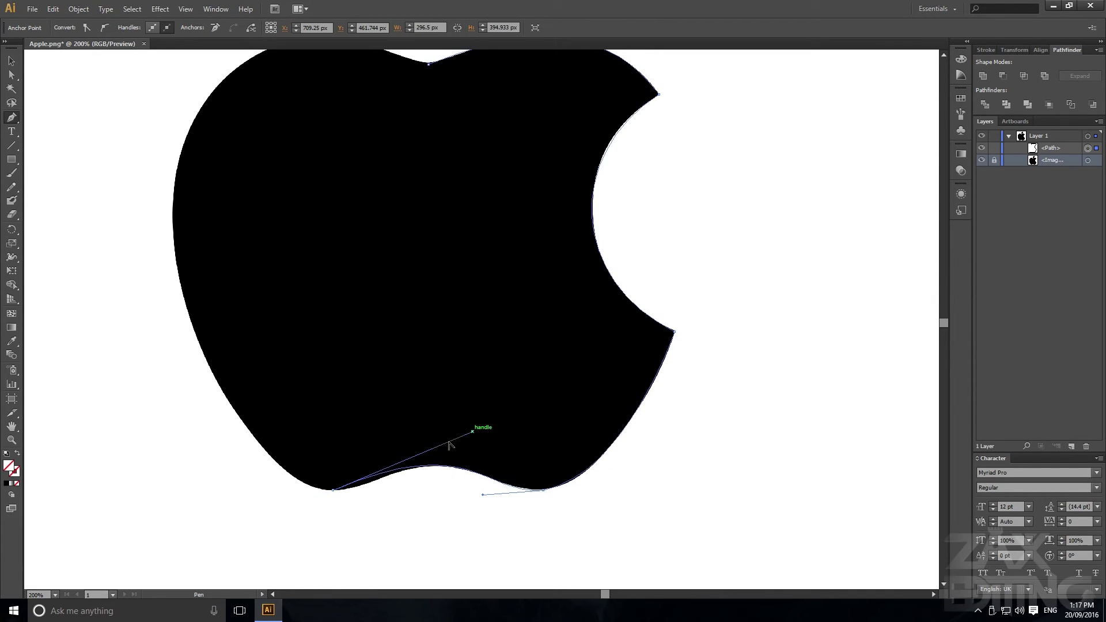
# Step: Continue the path with curved anchors up the apple's left side and over the top-left lobe, closing it at the top dip
pyautogui.moveTo(335, 491); pyautogui.dragTo(294, 488)
pyautogui.moveTo(229, 396); pyautogui.dragTo(169, 291)
pyautogui.moveTo(180, 136); pyautogui.dragTo(195, 114)
pyautogui.moveTo(289, 118); pyautogui.dragTo(228, 446)
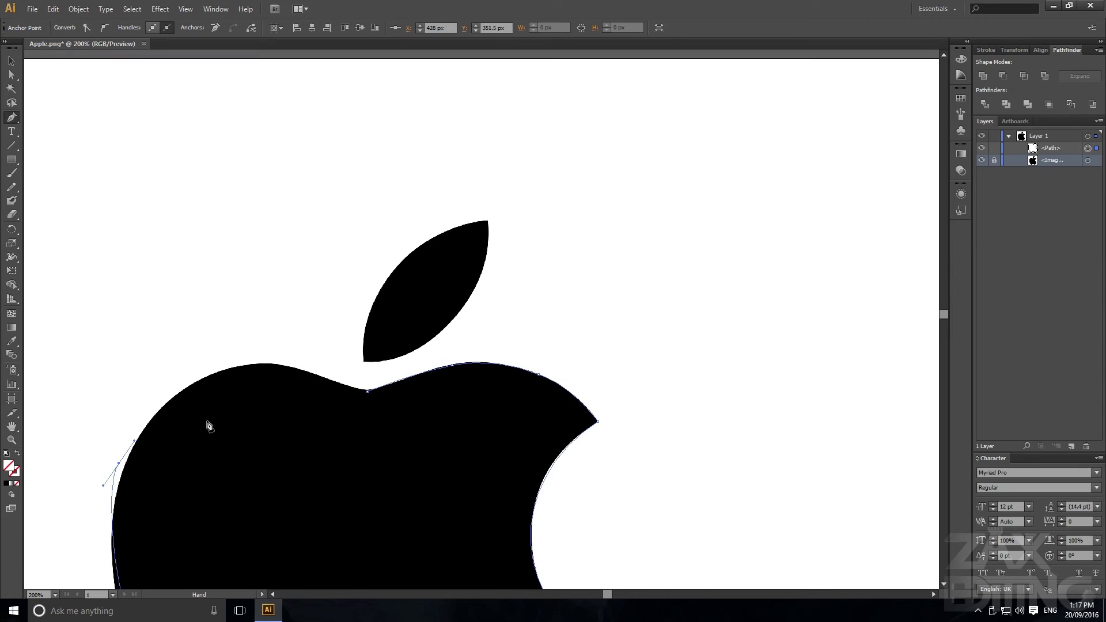
pyautogui.moveTo(202, 379); pyautogui.dragTo(347, 386)
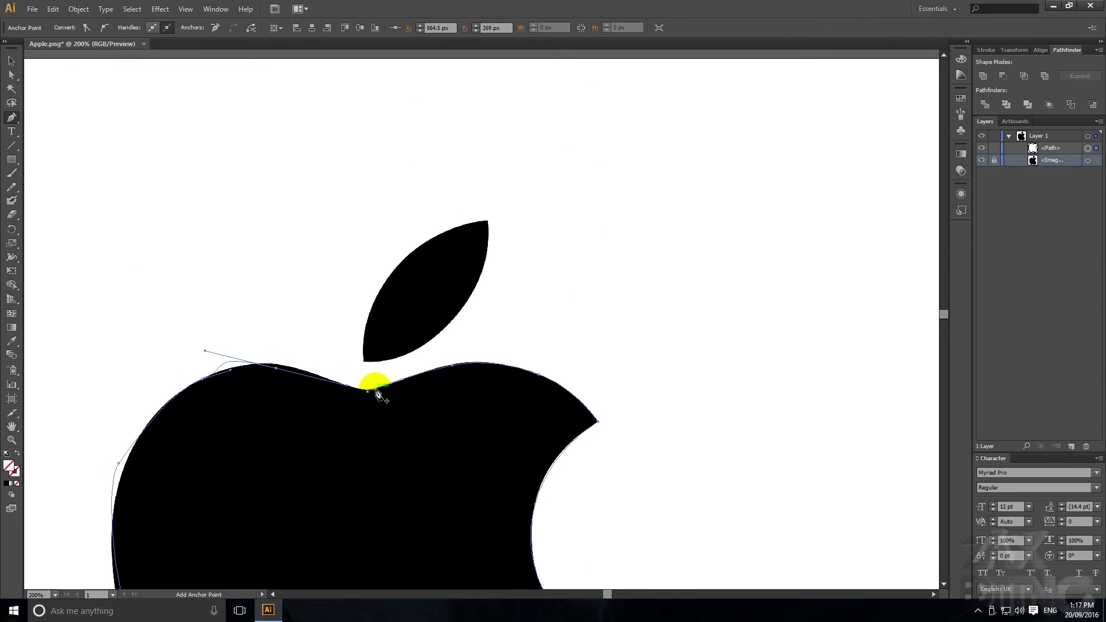
pyautogui.click(368, 392)
# Step: Fill the closed apple path with a light grey of 13.73% K and deselect it
pyautogui.click(13, 62)
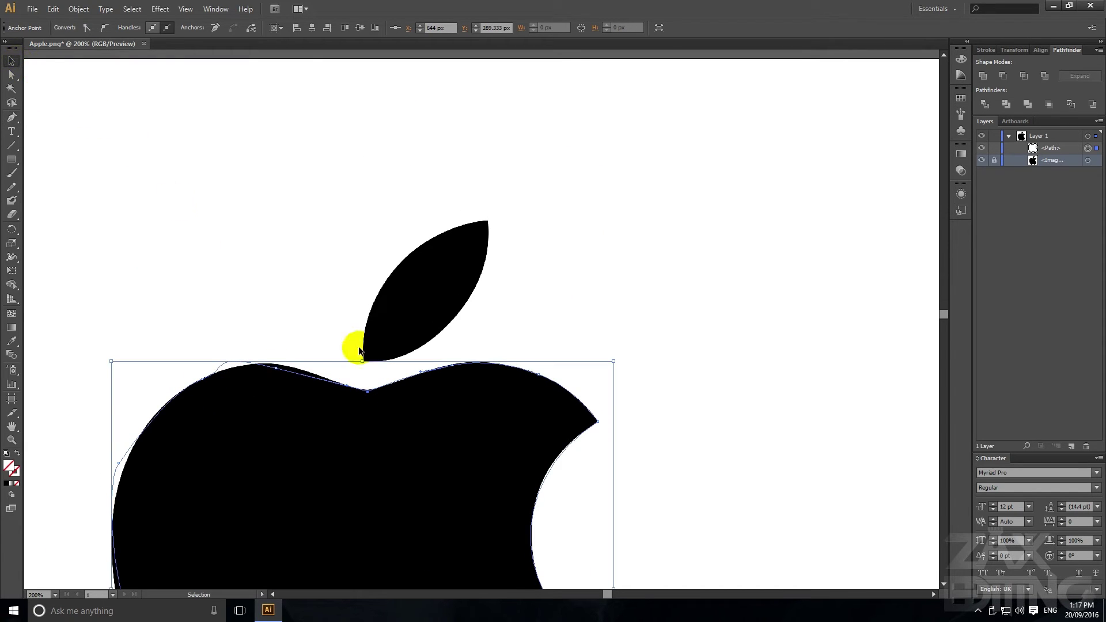
pyautogui.click(6, 483)
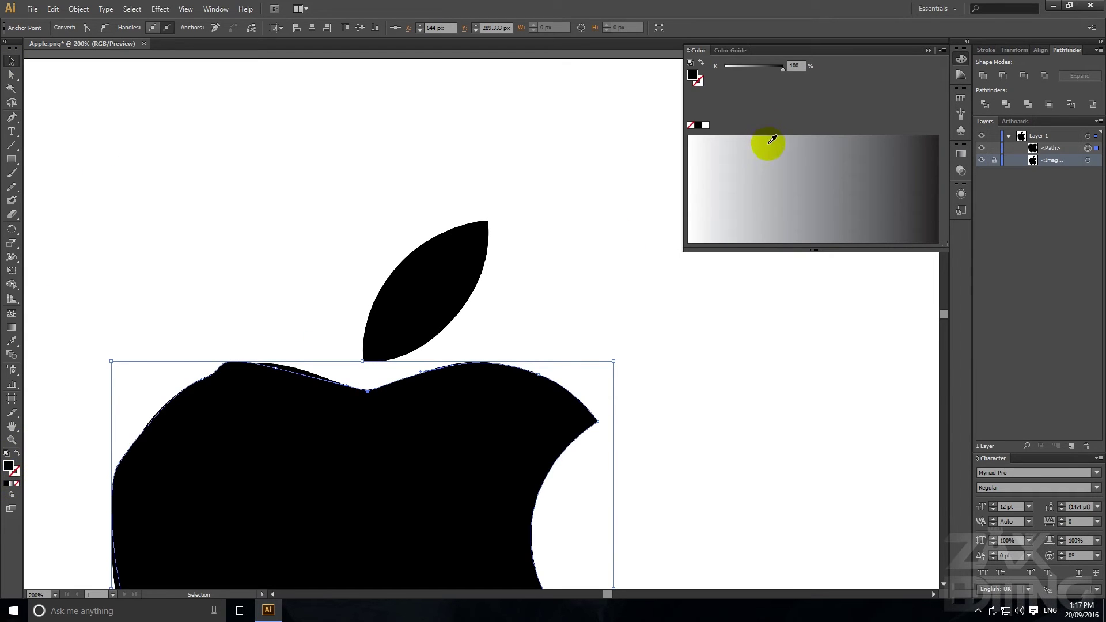
pyautogui.click(721, 223)
pyautogui.click(239, 185)
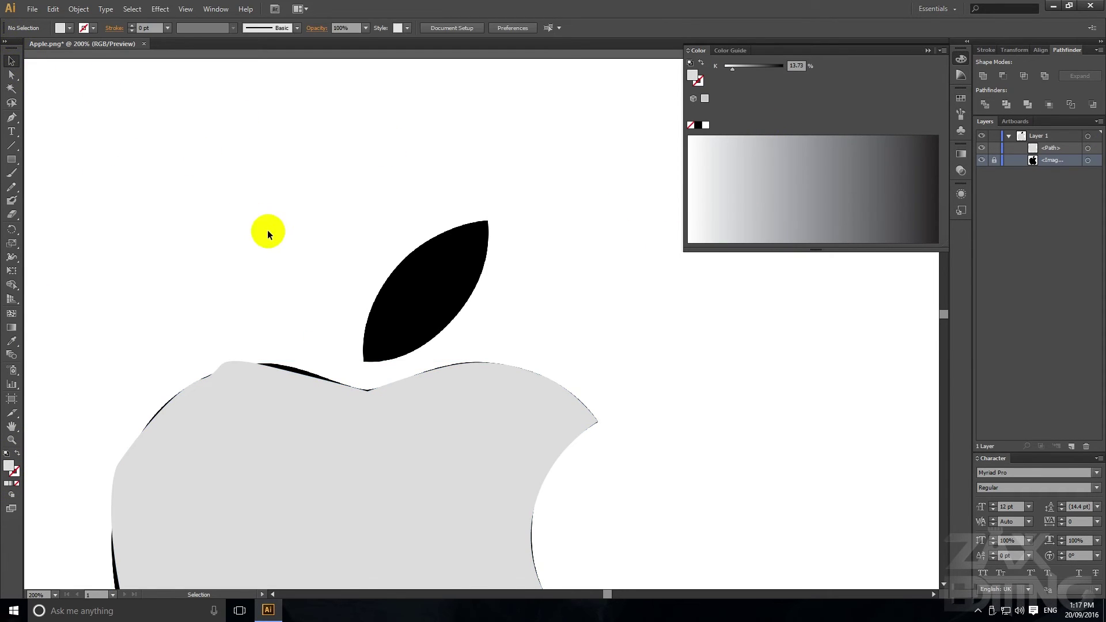
# Step: Collapse the colour settings and hide the source image so that only the traced apple path is shown
pyautogui.scroll(-3, 366, 463)
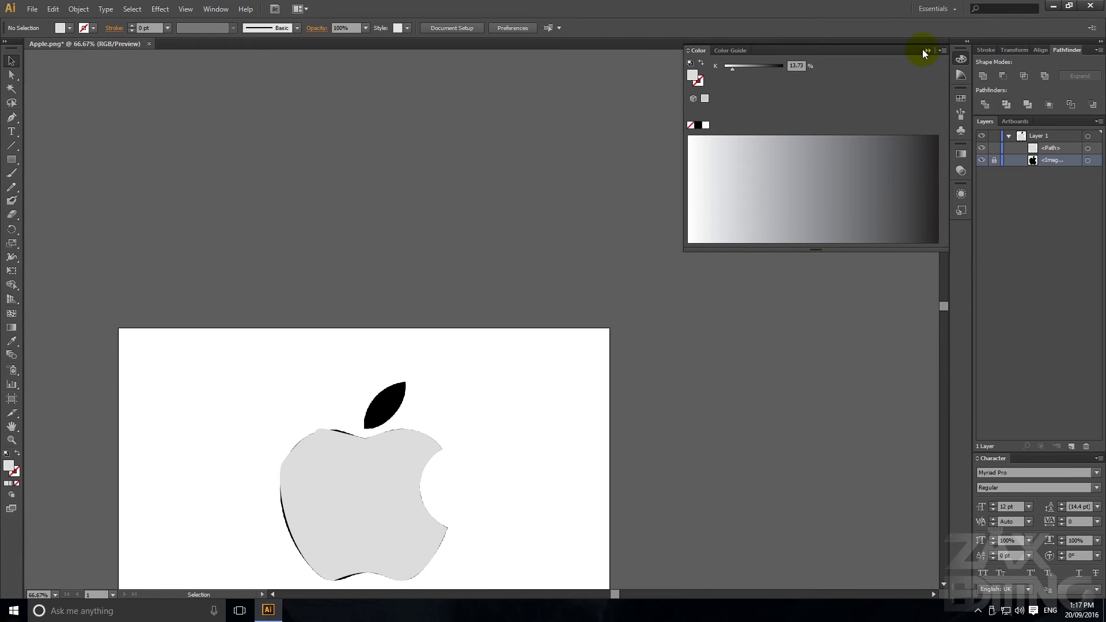
pyautogui.click(929, 51)
pyautogui.press('space')
pyautogui.moveTo(565, 407); pyautogui.dragTo(649, 276)
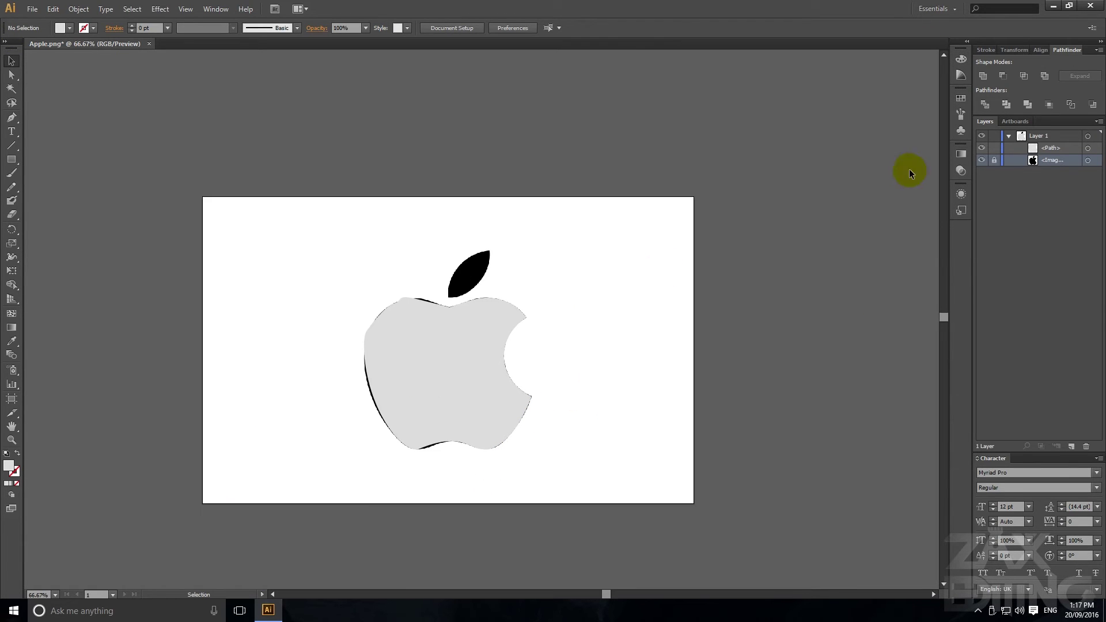
pyautogui.click(982, 160)
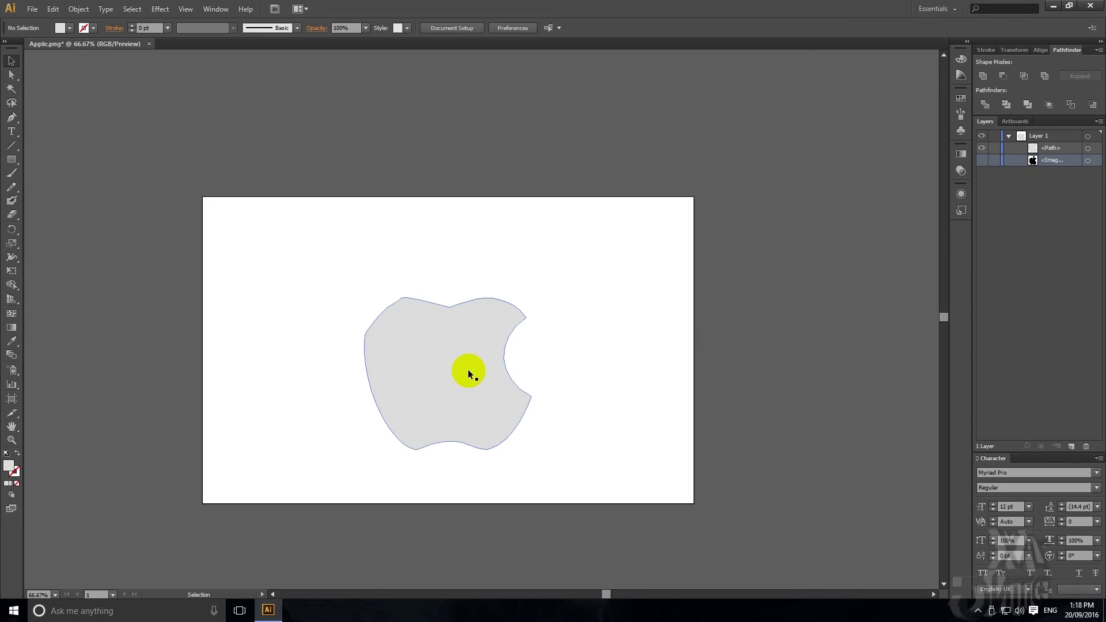
pyautogui.scroll(2, 444, 375)
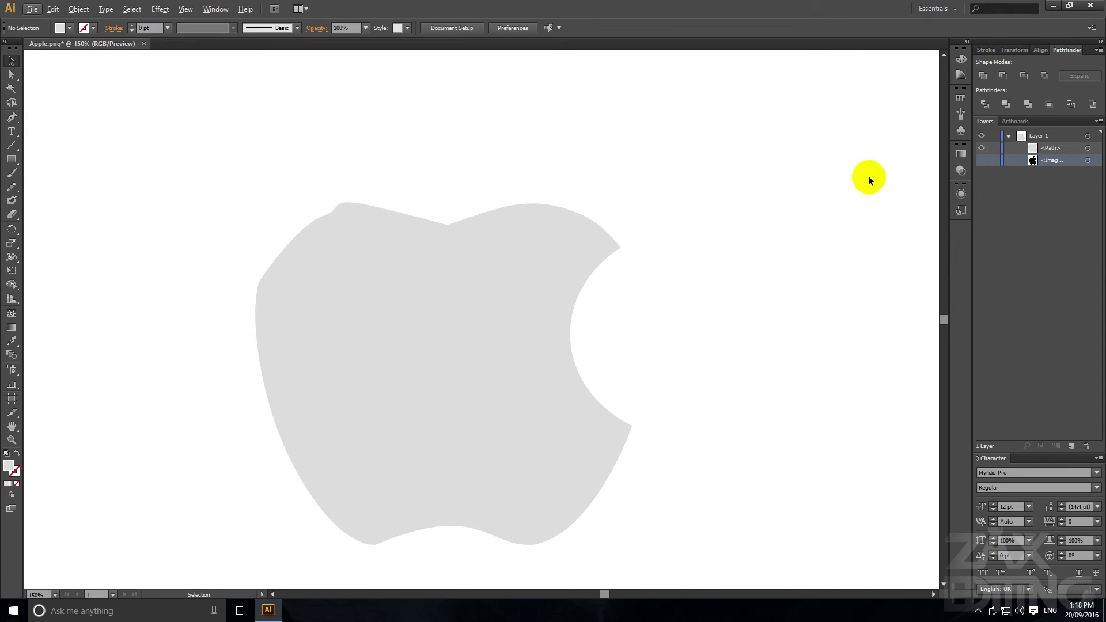
pyautogui.click(486, 261)
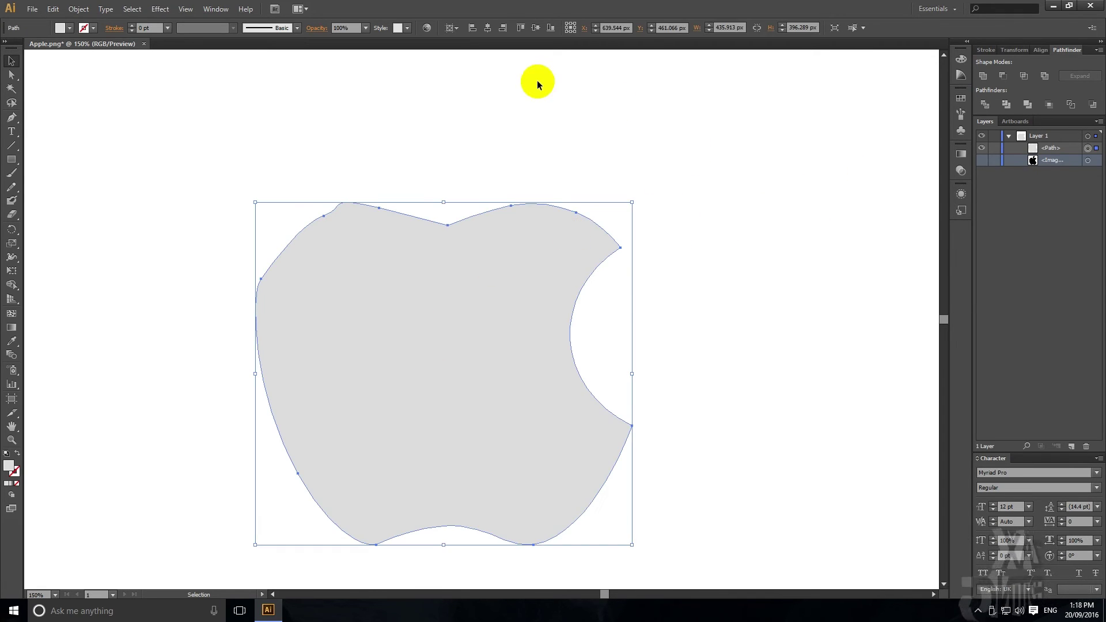
pyautogui.click(211, 10)
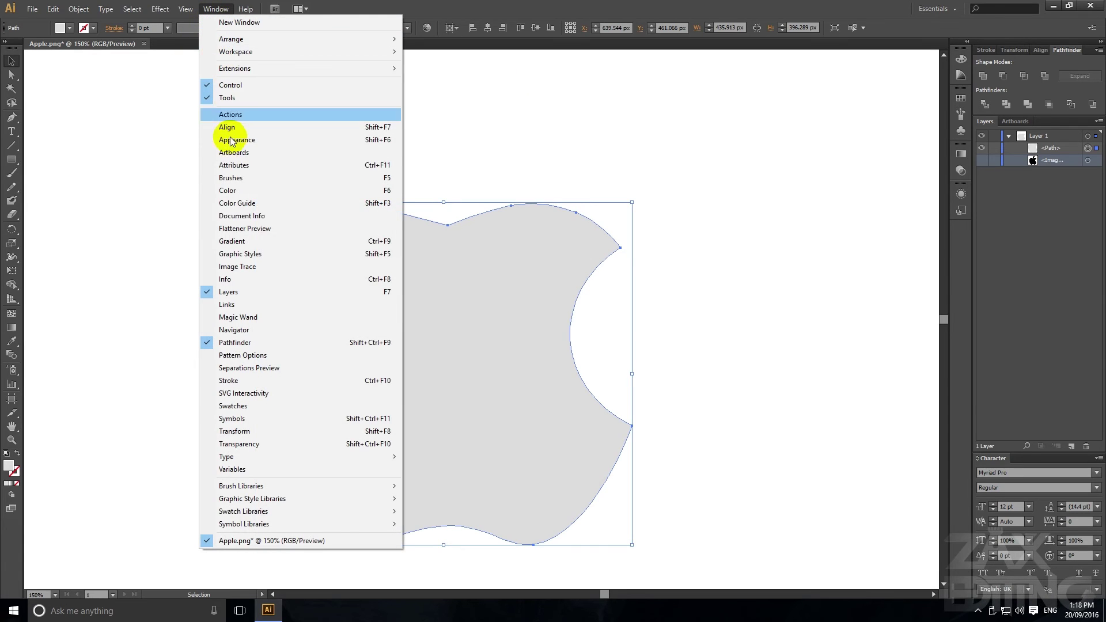
pyautogui.click(704, 160)
pyautogui.click(524, 225)
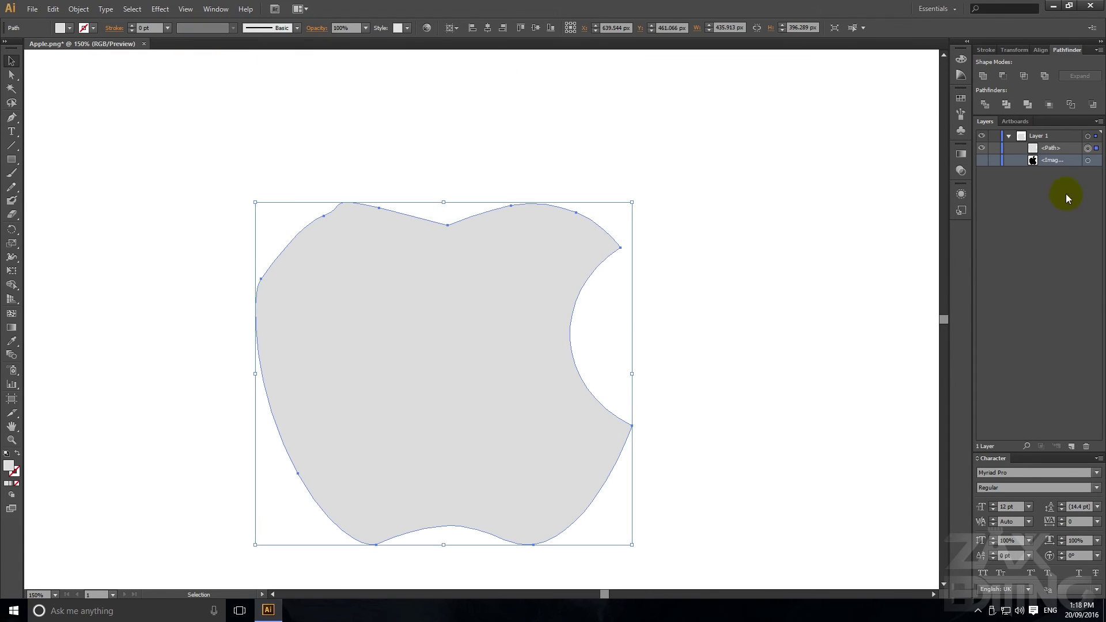
# Step: Show the source image, hide the traced path, and open the Image Trace settings for the selected image
pyautogui.click(982, 160)
pyautogui.click(982, 148)
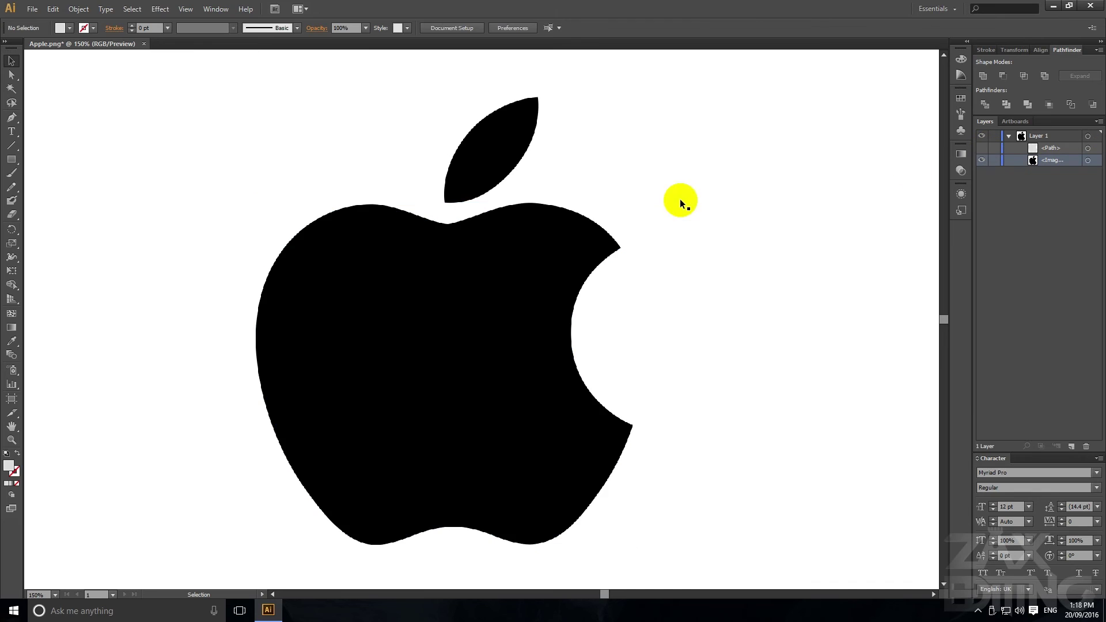
pyautogui.click(680, 199)
pyautogui.click(229, 10)
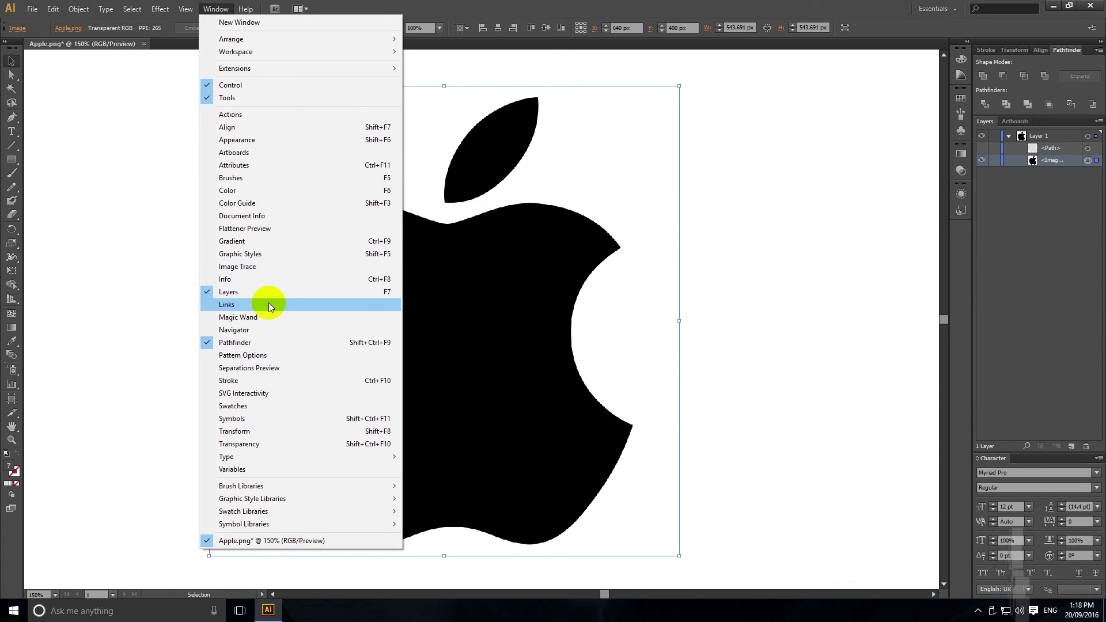
pyautogui.click(248, 272)
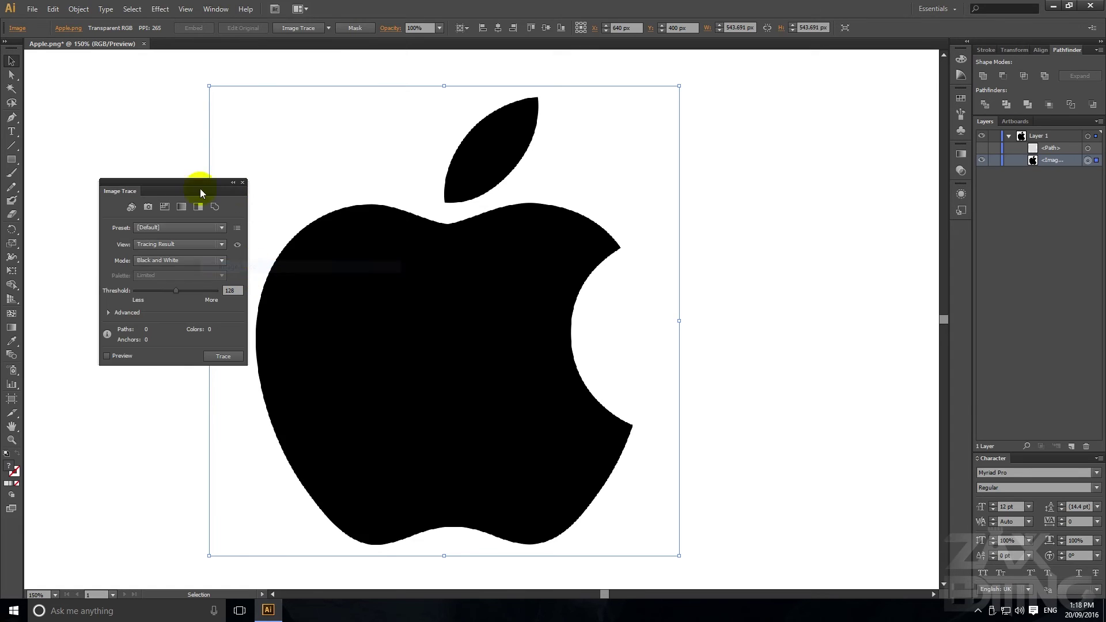
# Step: Try tracing the image with the Low Fidelity Photo preset, stop the processing and close the Image Trace settings
pyautogui.click(173, 227)
pyautogui.click(173, 281)
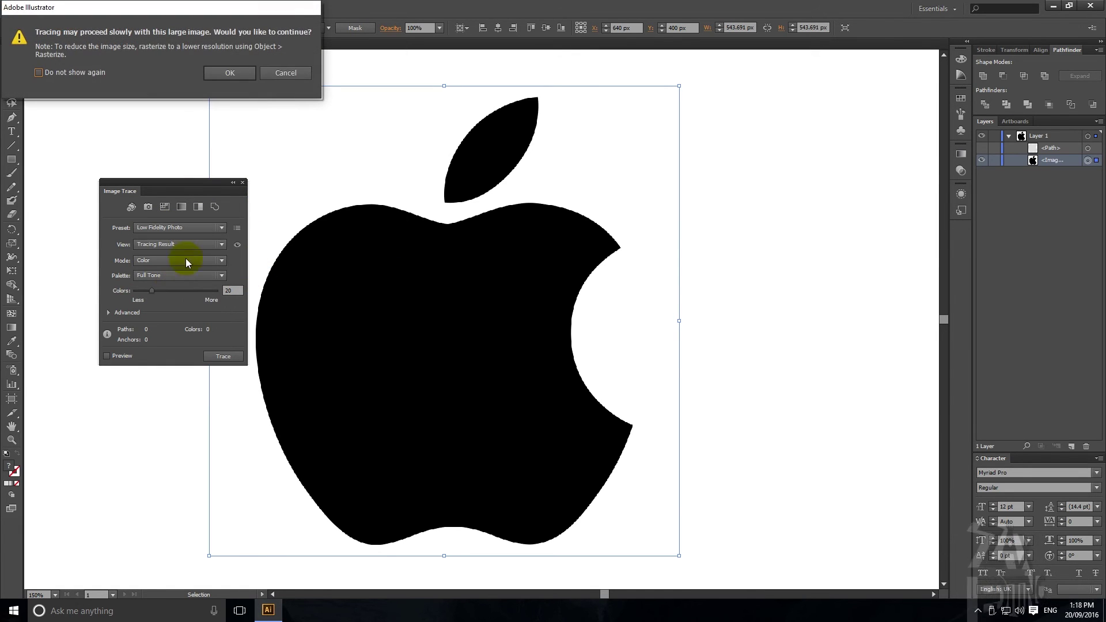
pyautogui.click(247, 71)
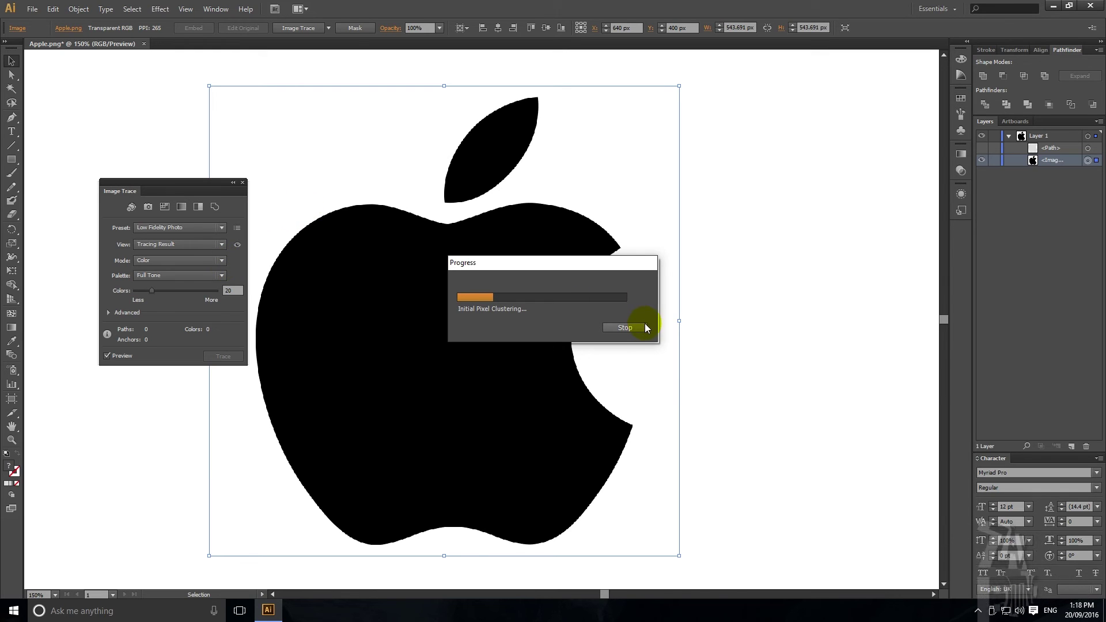
pyautogui.click(625, 327)
pyautogui.click(168, 260)
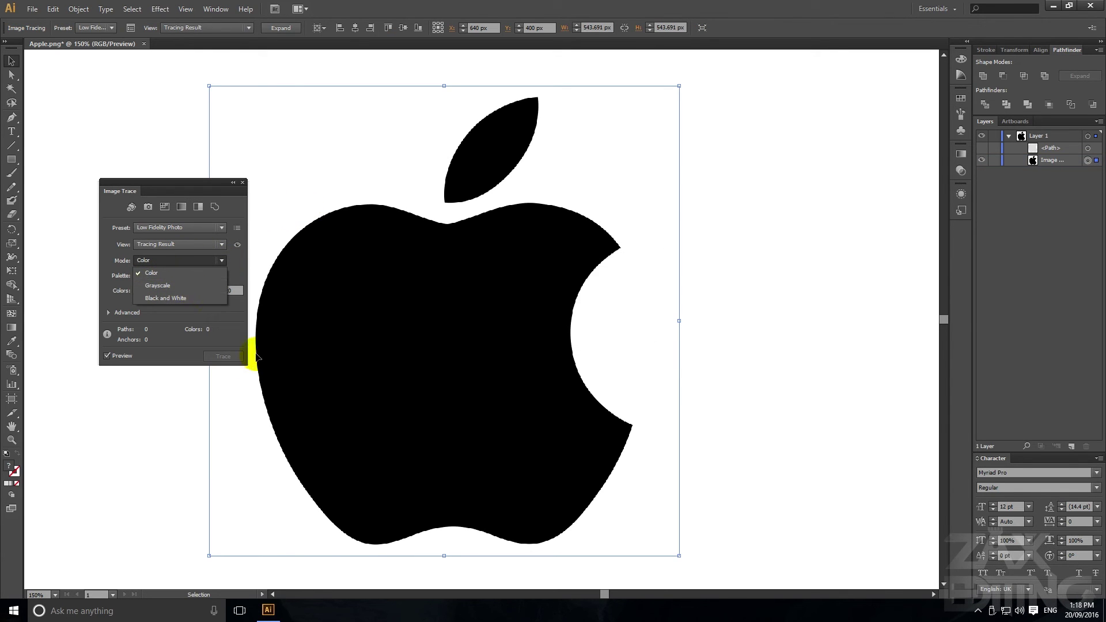
pyautogui.click(275, 188)
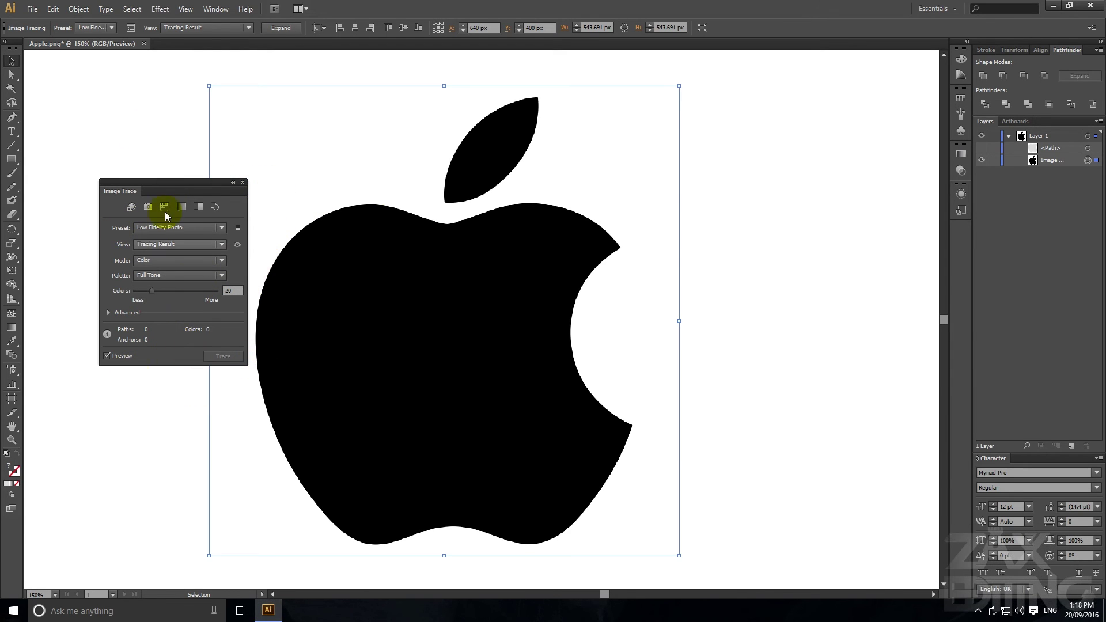
pyautogui.click(243, 182)
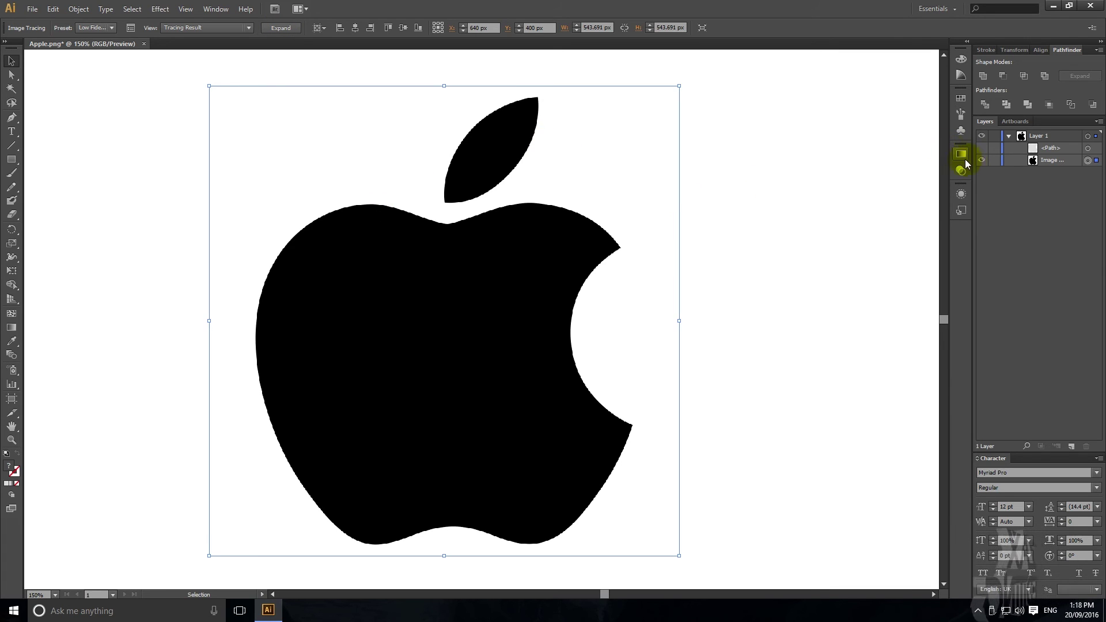
# Step: Hide the image, show the apple path again, and pull the anchor on its top-right lobe up and outward into a point
pyautogui.click(981, 159)
pyautogui.click(982, 147)
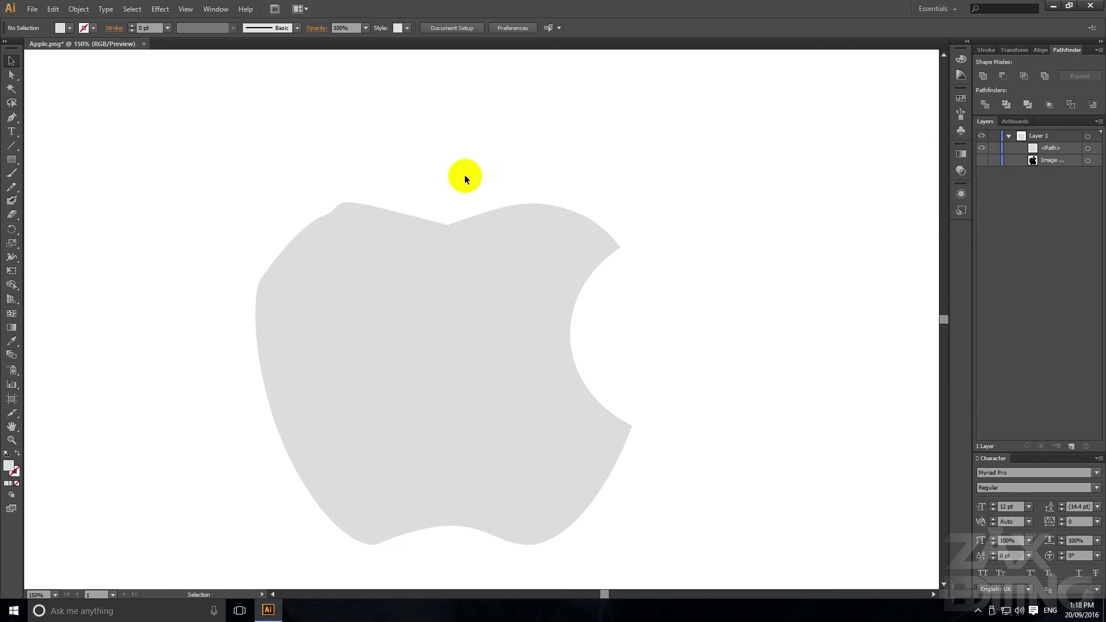
pyautogui.click(496, 299)
pyautogui.click(12, 74)
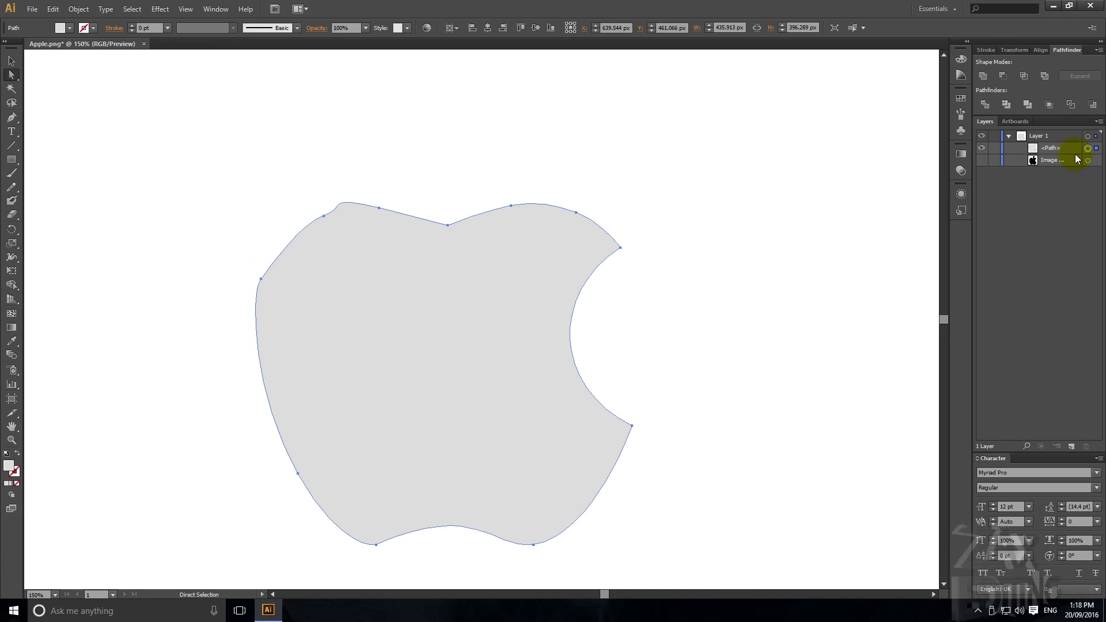
pyautogui.click(575, 213)
pyautogui.moveTo(576, 214); pyautogui.dragTo(628, 157)
pyautogui.click(662, 158)
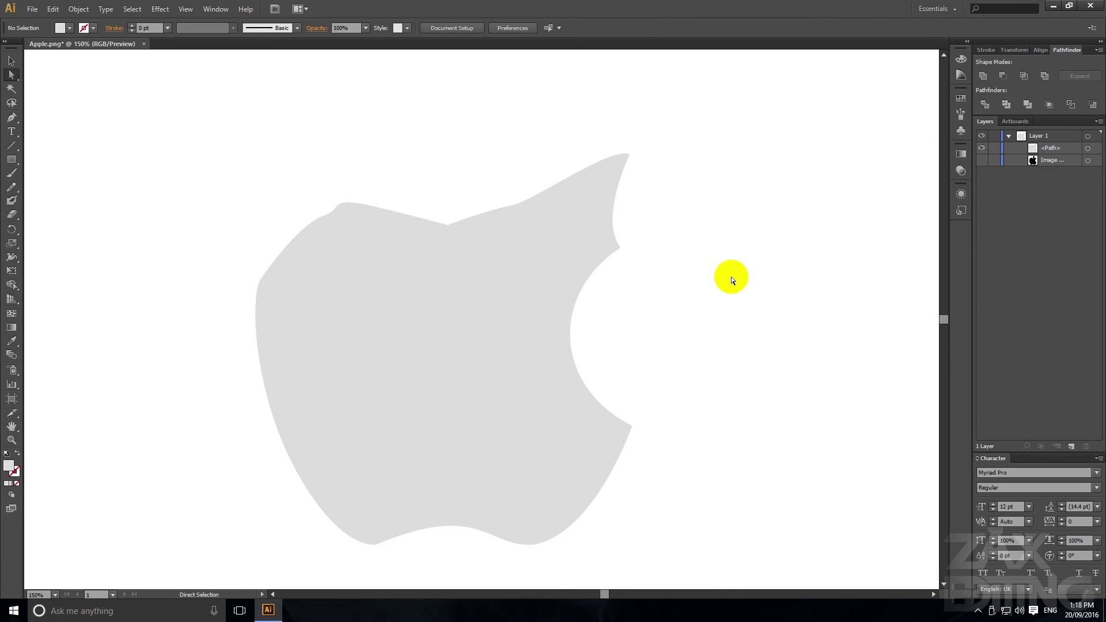